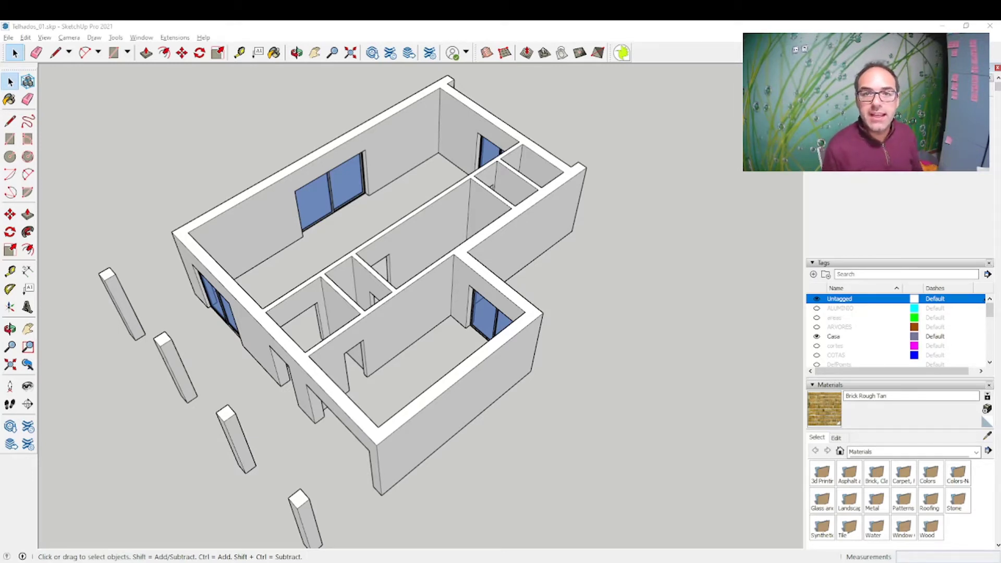
# Orbit and zoom around the house model, briefly selecting and deselecting the house group
pyautogui.scroll(-3, 561, 436)
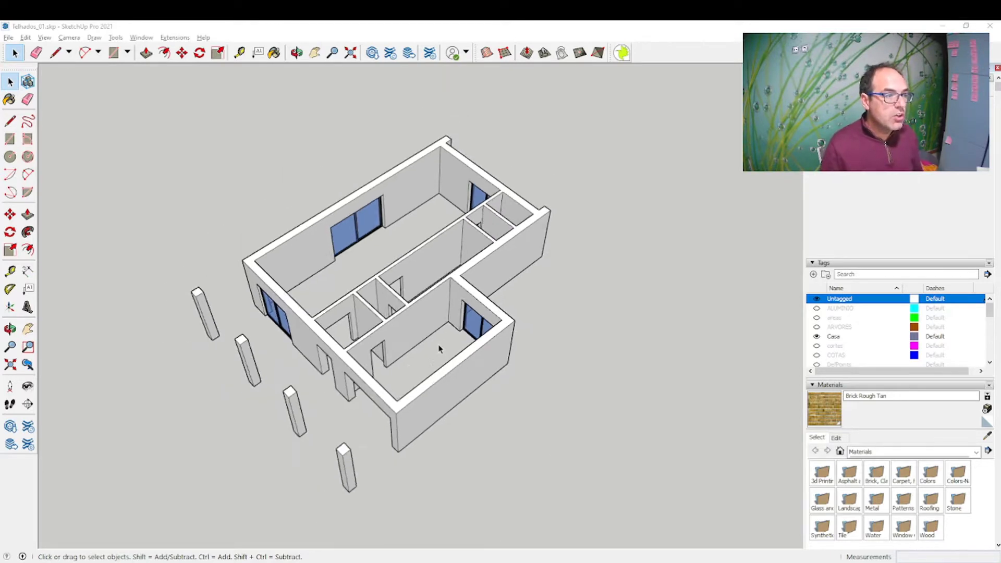
pyautogui.scroll(-2, 440, 346)
pyautogui.moveTo(397, 344); pyautogui.dragTo(267, 293, button='middle')
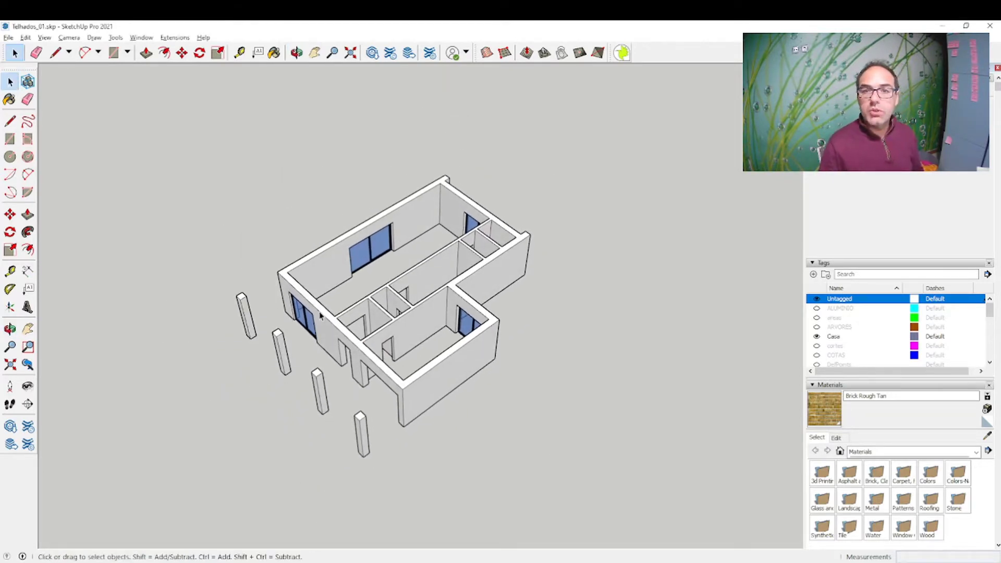
pyautogui.moveTo(320, 315)
pyautogui.mouseDown(button='middle')
pyautogui.moveTo(431, 292)
pyautogui.moveTo(371, 300)
pyautogui.mouseUp(button='middle')
pyautogui.scroll(2, 371, 299)
pyautogui.scroll(3, 371, 299)
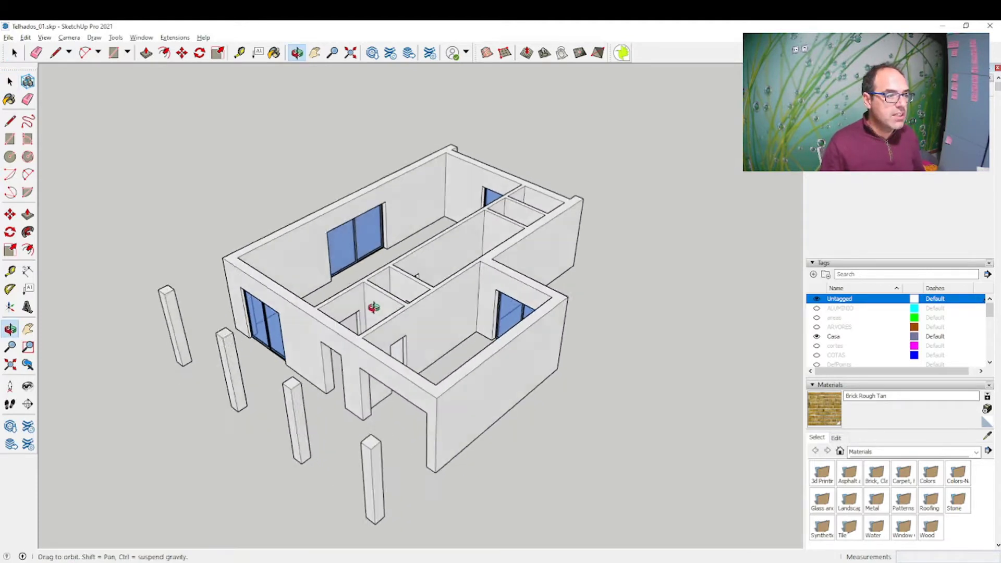
pyautogui.scroll(1, 376, 314)
pyautogui.click(376, 314)
pyautogui.click(657, 194)
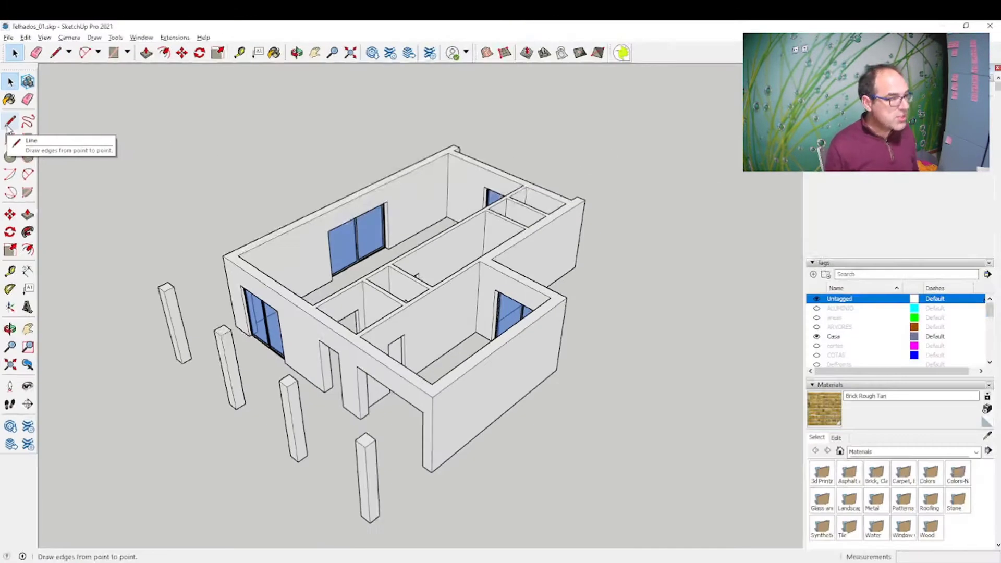
# Draw a closed edge loop from the column tops around the wall-top corners, forming the roof face
pyautogui.click(9, 124)
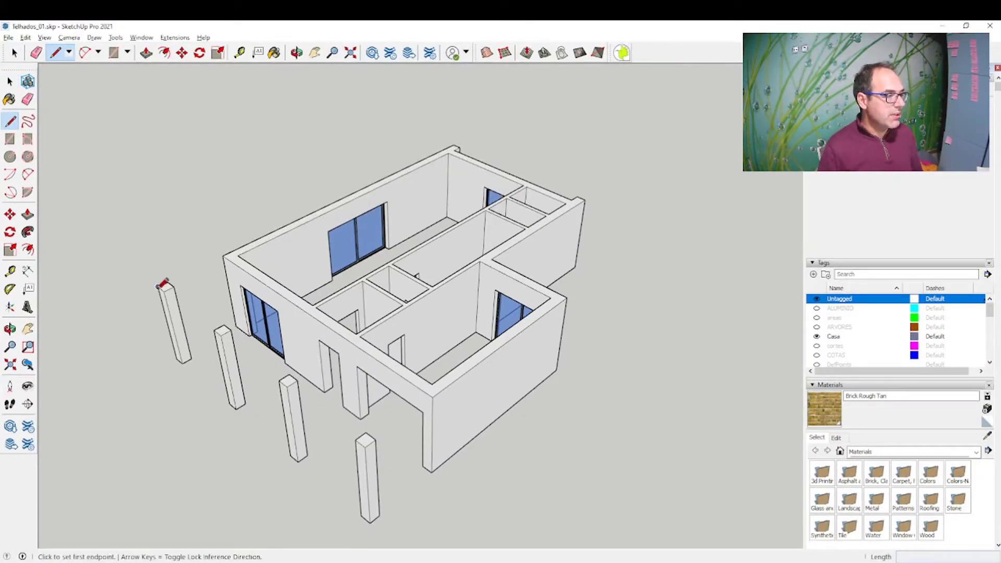
pyautogui.click(158, 287)
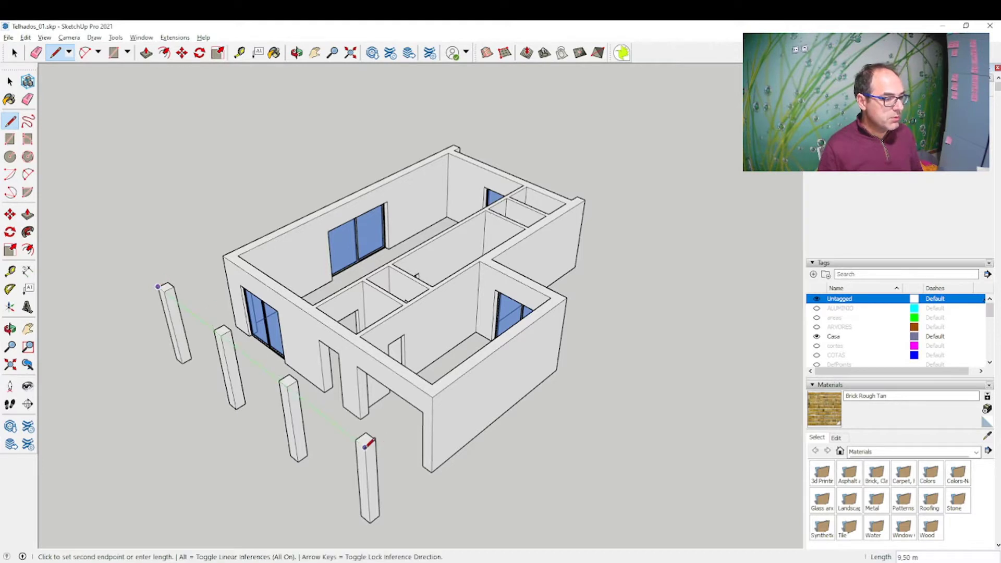
pyautogui.click(367, 444)
pyautogui.click(567, 298)
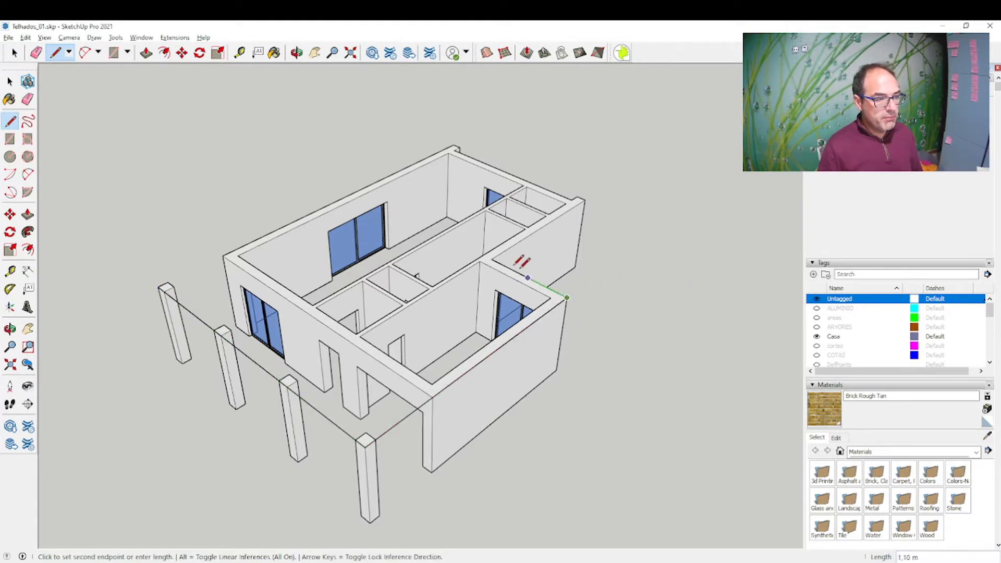
pyautogui.click(491, 258)
pyautogui.click(585, 199)
pyautogui.click(454, 145)
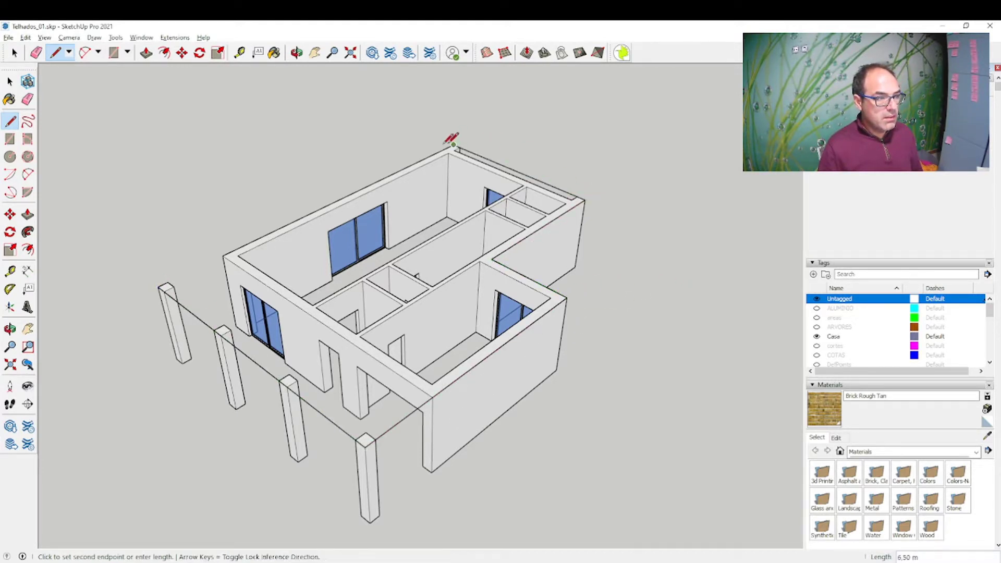
pyautogui.click(159, 286)
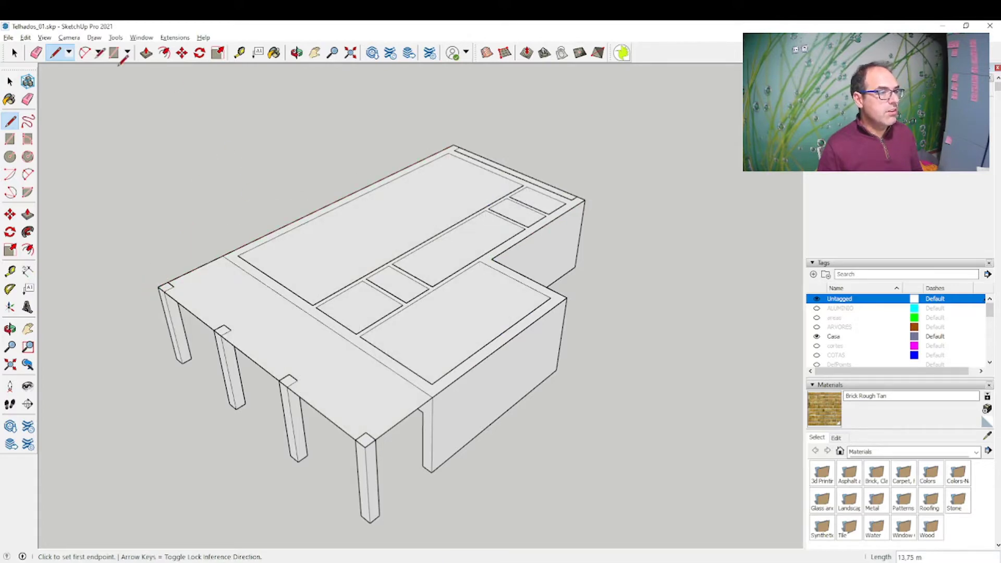
pyautogui.press('space')
# Select the new roof face and orbit to check it from several angles
pyautogui.doubleClick(208, 289)
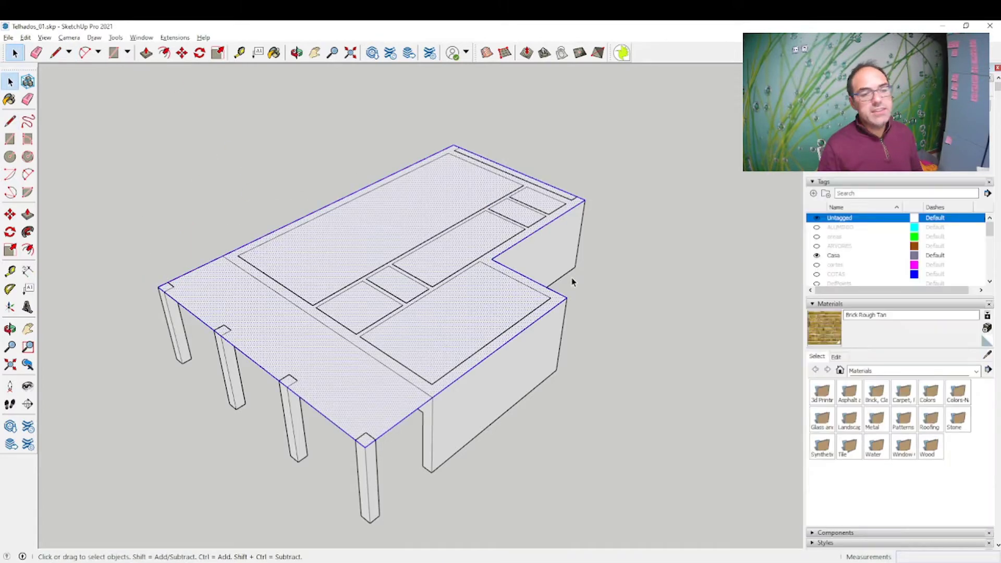
pyautogui.moveTo(320, 373)
pyautogui.mouseDown(button='middle')
pyautogui.moveTo(407, 111)
pyautogui.moveTo(346, 381)
pyautogui.moveTo(374, 357)
pyautogui.moveTo(335, 395)
pyautogui.mouseUp(button='middle')
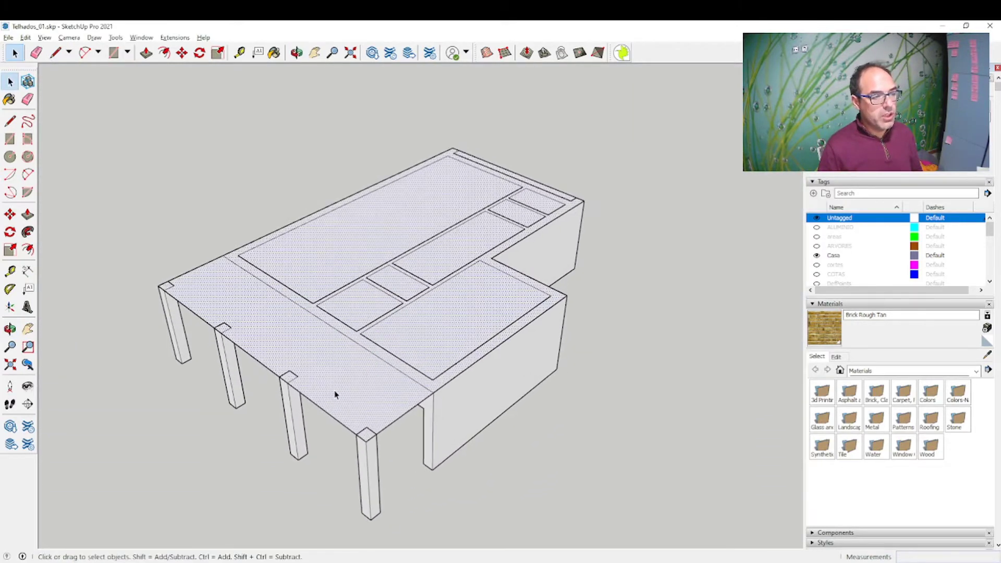
pyautogui.moveTo(353, 351)
pyautogui.mouseDown(button='middle')
pyautogui.moveTo(461, 320)
pyautogui.moveTo(476, 351)
pyautogui.moveTo(534, 349)
pyautogui.mouseUp(button='middle')
pyautogui.click(583, 257)
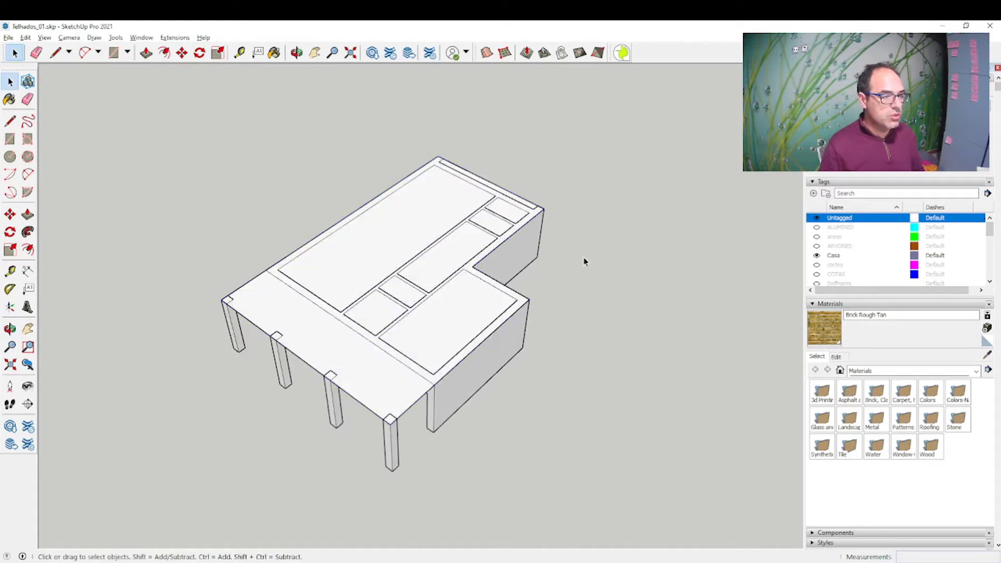
pyautogui.moveTo(449, 340); pyautogui.dragTo(299, 295, button='middle')
pyautogui.scroll(2, 349, 322)
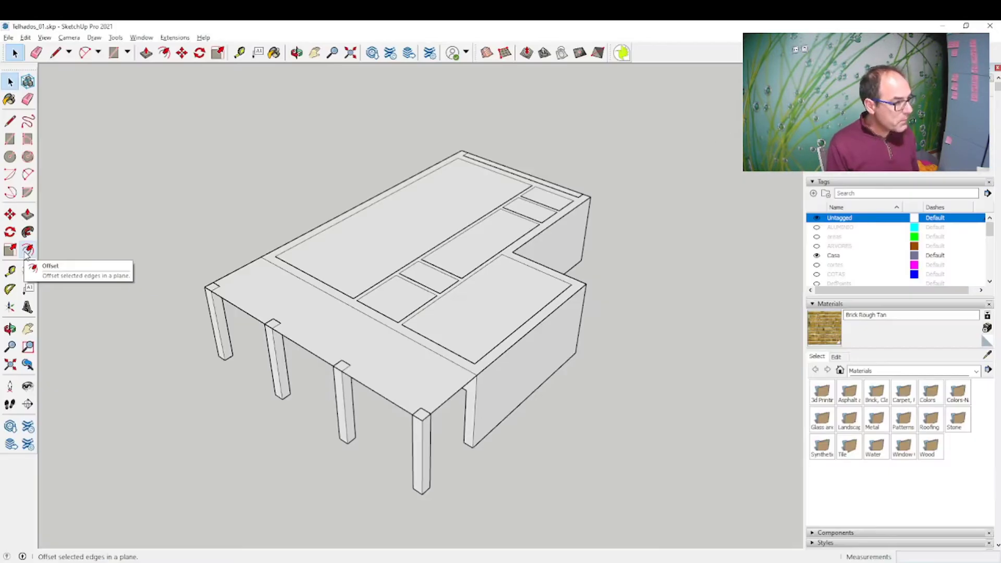
# Offset the roof face outward by 0.5 so it overhangs walls and columns
pyautogui.click(27, 253)
pyautogui.click(232, 304)
pyautogui.write('0.5')
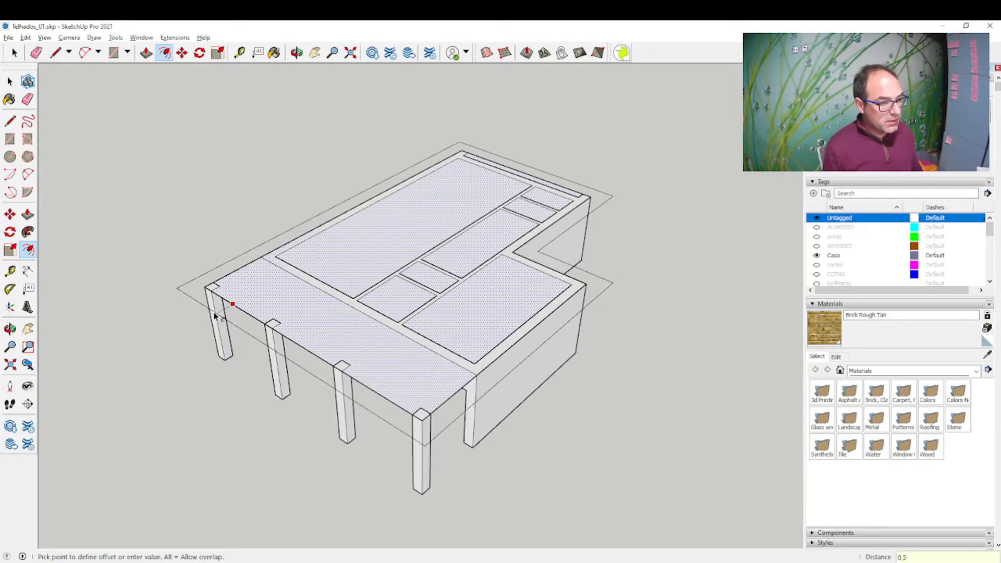
pyautogui.press('Return')
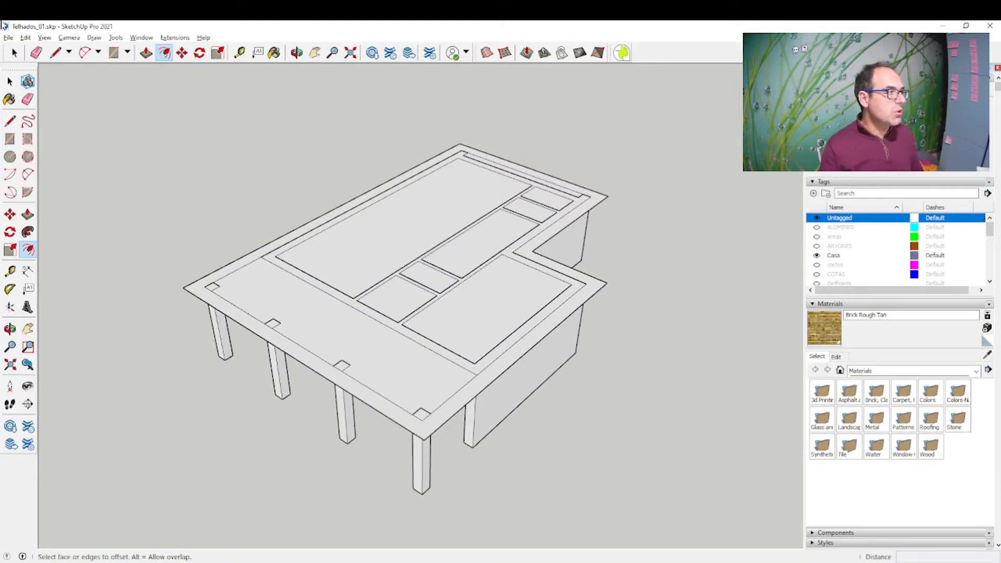
# Select the enlarged roof slab and orbit around to inspect its overhang
pyautogui.click(9, 81)
pyautogui.scroll(2, 239, 289)
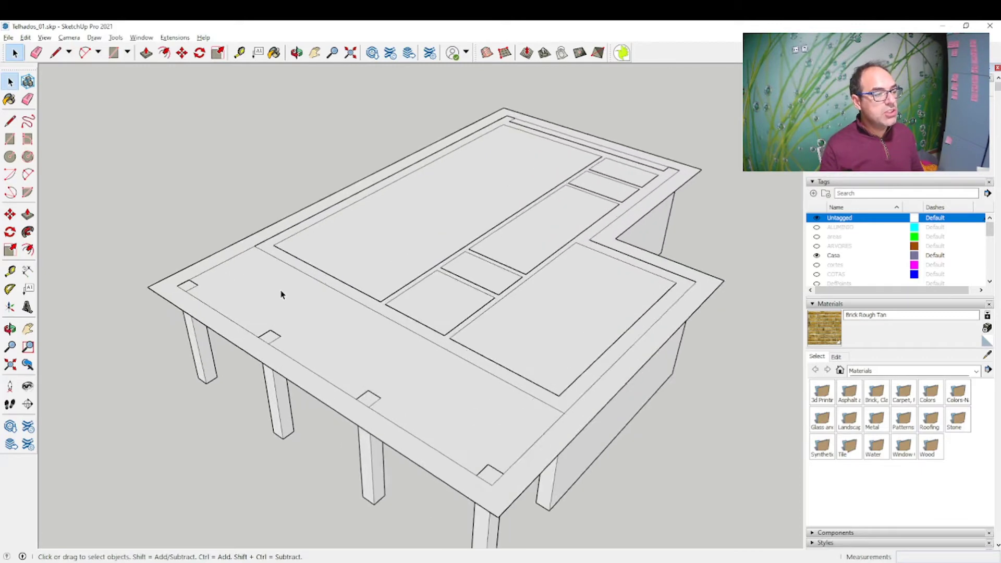
pyautogui.scroll(3, 281, 290)
pyautogui.moveTo(293, 286)
pyautogui.mouseDown(button='middle')
pyautogui.moveTo(450, 271)
pyautogui.moveTo(280, 346)
pyautogui.mouseUp(button='middle')
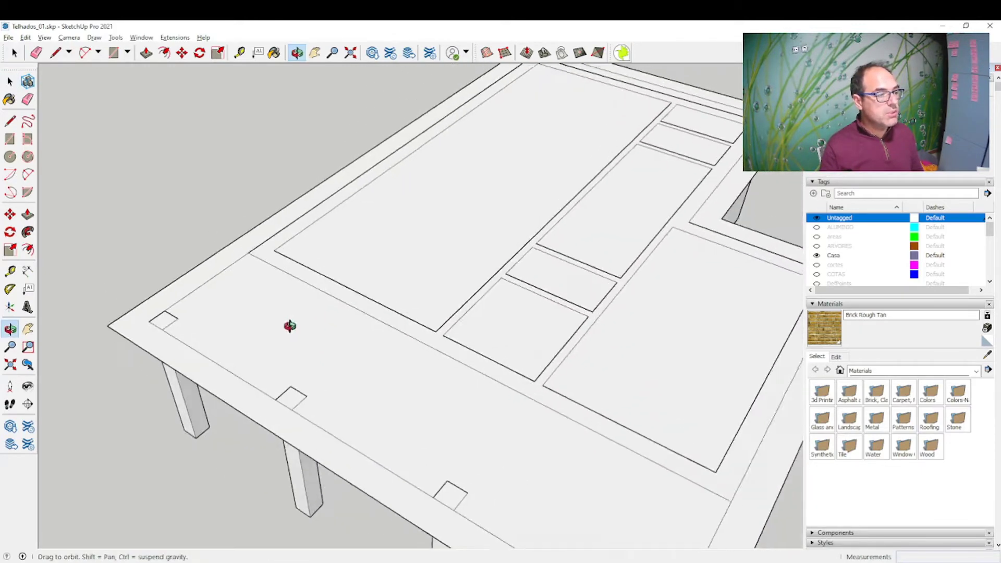
pyautogui.doubleClick(284, 345)
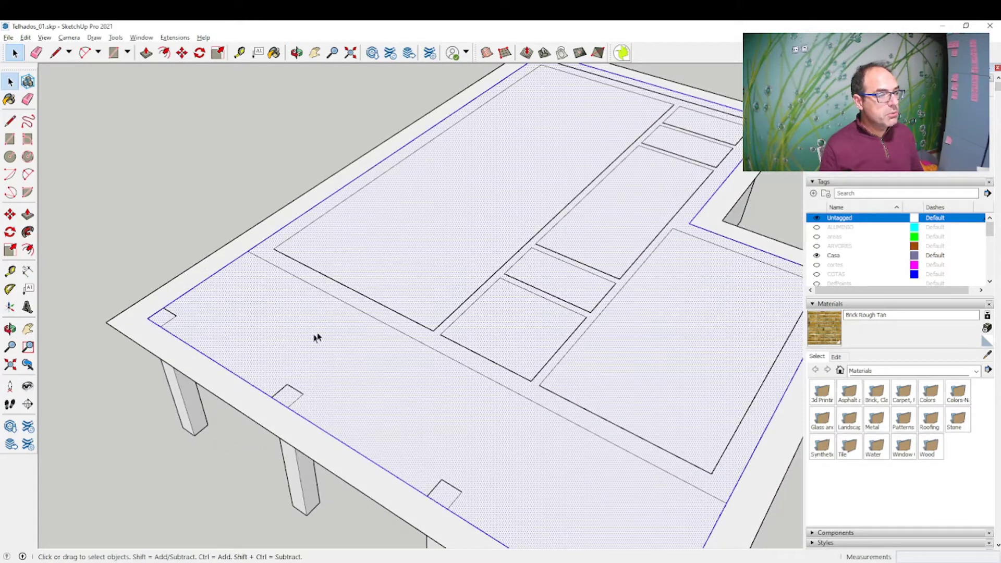
pyautogui.scroll(-2, 341, 296)
pyautogui.press('Escape')
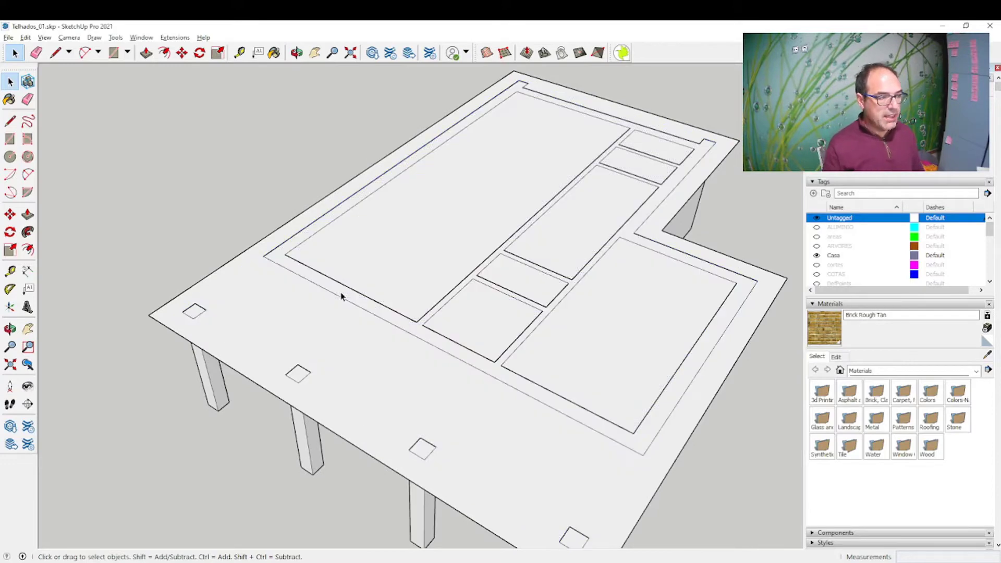
pyautogui.doubleClick(305, 309)
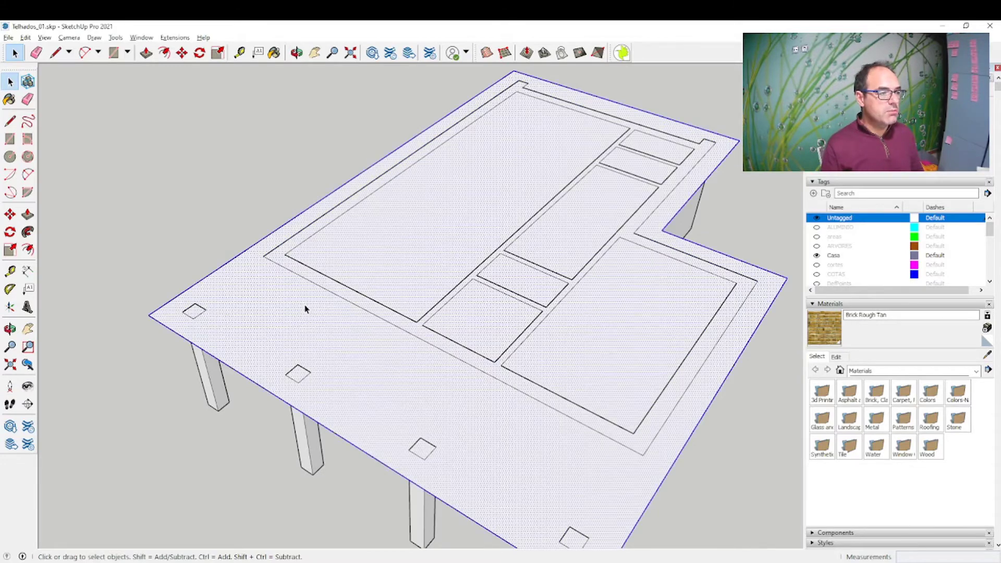
pyautogui.scroll(-3, 437, 276)
pyautogui.moveTo(521, 358); pyautogui.dragTo(719, 205, button='middle')
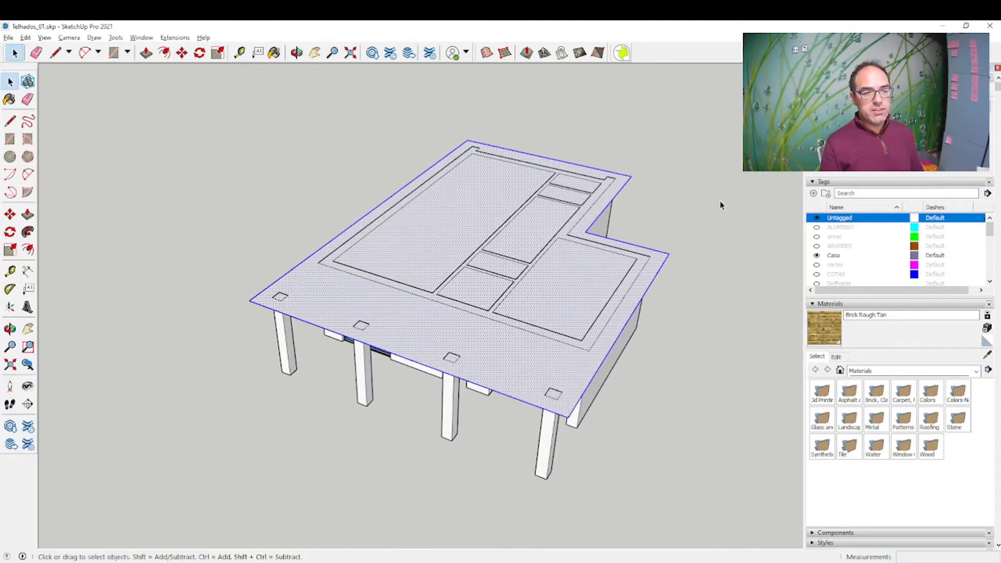
pyautogui.press('Escape')
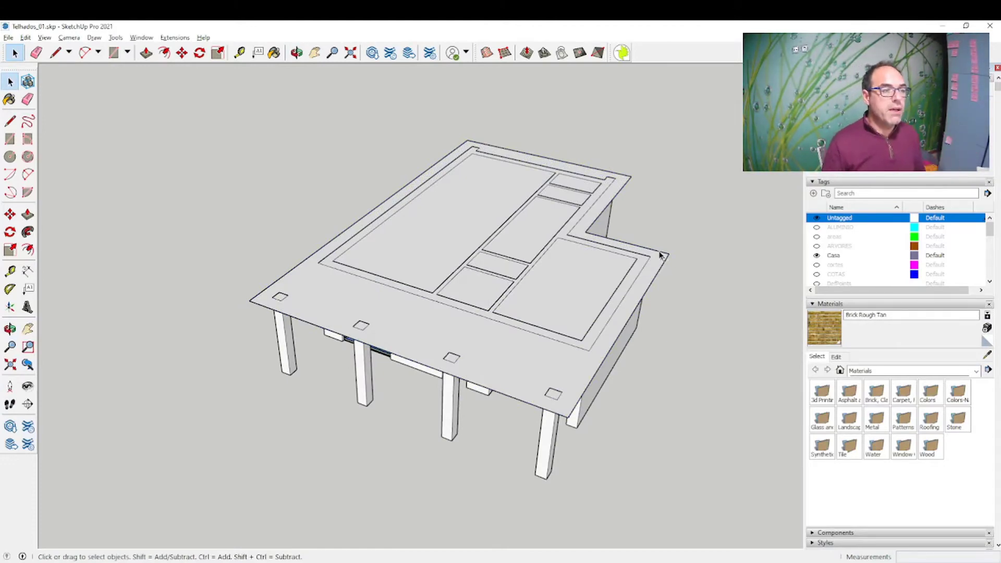
pyautogui.scroll(2, 706, 244)
pyautogui.scroll(3, 637, 234)
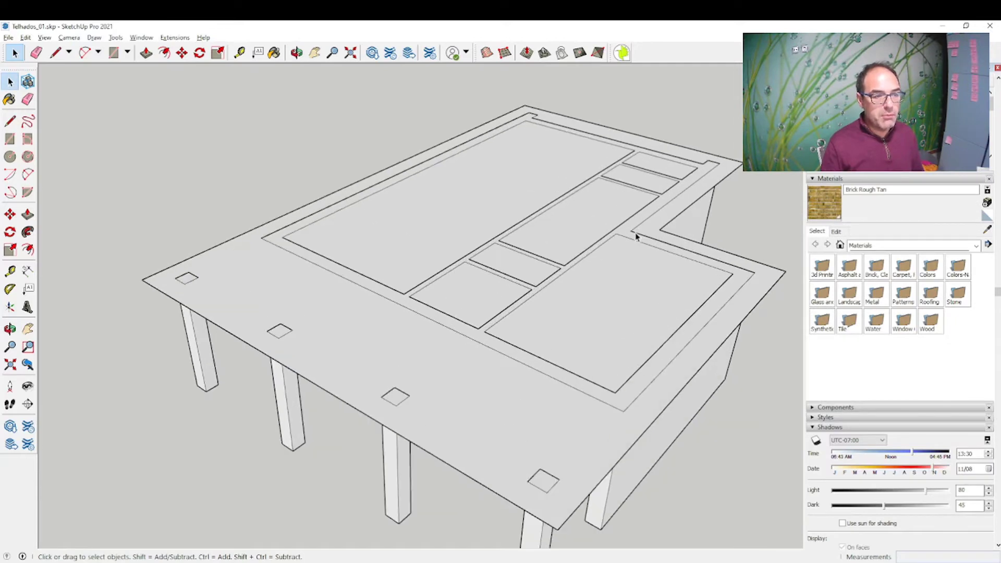
pyautogui.scroll(2, 506, 313)
pyautogui.moveTo(506, 313)
pyautogui.mouseDown(button='middle')
pyautogui.moveTo(508, 351)
pyautogui.moveTo(637, 385)
pyautogui.moveTo(527, 368)
pyautogui.moveTo(489, 379)
pyautogui.mouseUp(button='middle')
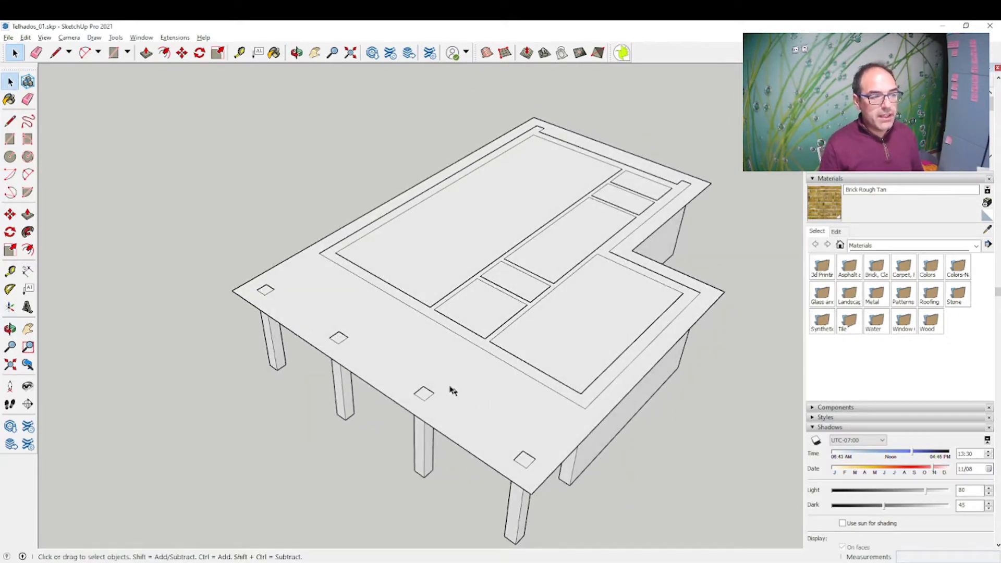
# Make the overhanging roof slab face a group, then view the house from the other side
pyautogui.click(412, 355)
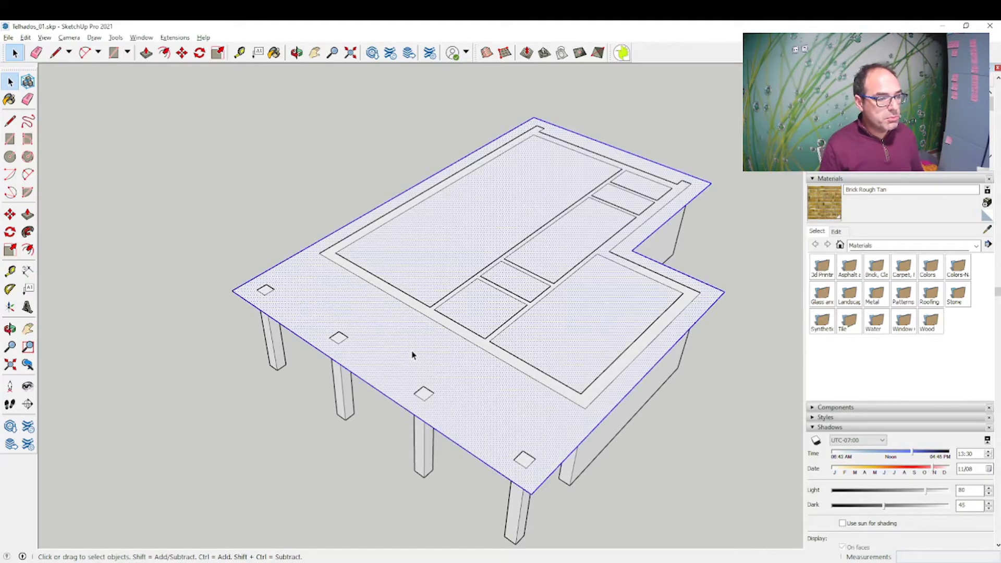
pyautogui.rightClick(412, 356)
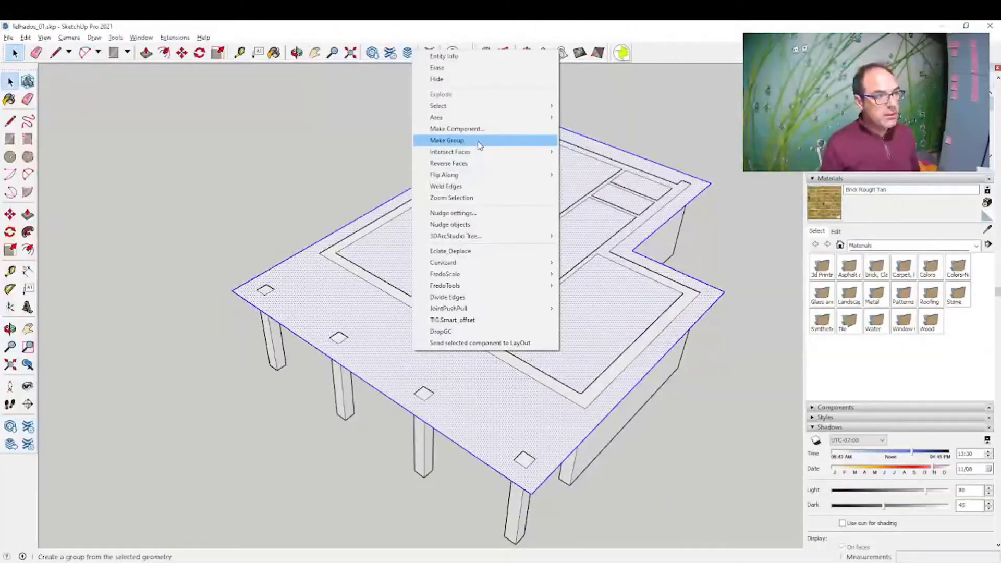
pyautogui.click(480, 146)
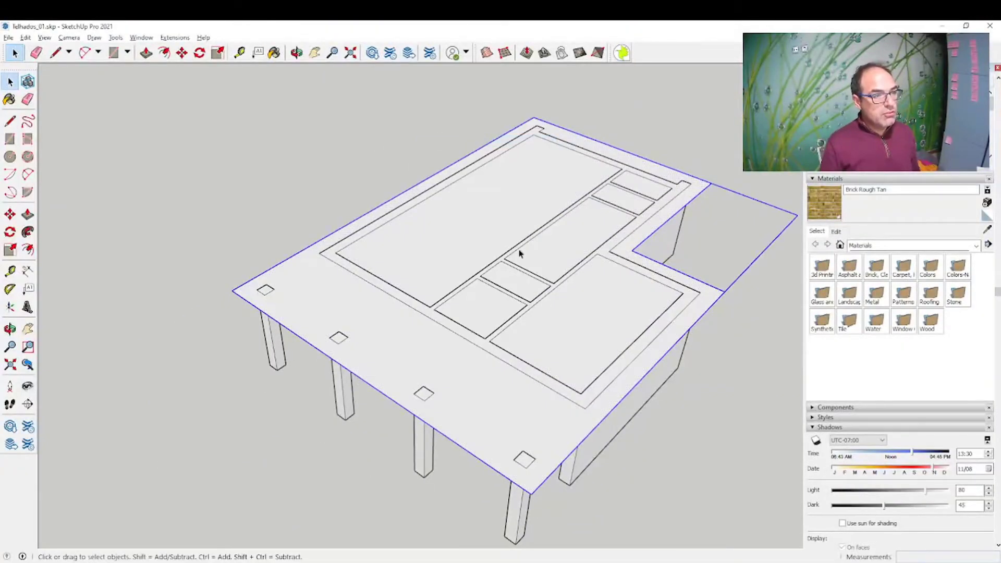
pyautogui.moveTo(519, 253)
pyautogui.mouseDown(button='middle')
pyautogui.moveTo(436, 286)
pyautogui.moveTo(797, 316)
pyautogui.moveTo(557, 240)
pyautogui.moveTo(646, 261)
pyautogui.moveTo(335, 375)
pyautogui.moveTo(530, 257)
pyautogui.moveTo(297, 290)
pyautogui.moveTo(369, 294)
pyautogui.moveTo(295, 336)
pyautogui.moveTo(313, 342)
pyautogui.moveTo(290, 361)
pyautogui.moveTo(320, 340)
pyautogui.moveTo(313, 349)
pyautogui.mouseUp(button='middle')
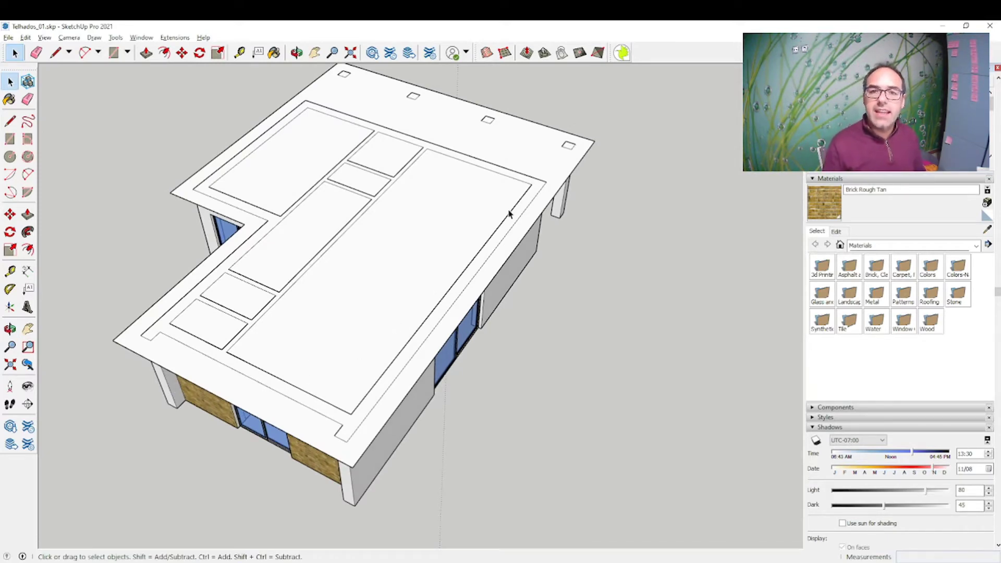
pyautogui.moveTo(509, 213); pyautogui.dragTo(371, 311, button='middle')
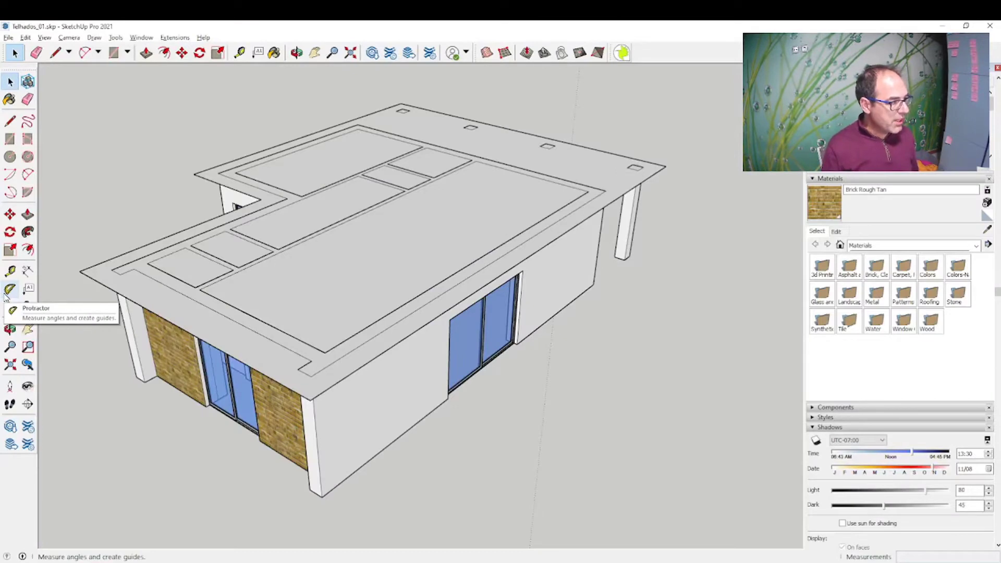
# Place an angled Protractor guide from the roof corner above the brick wall, based on the roof edge
pyautogui.click(7, 293)
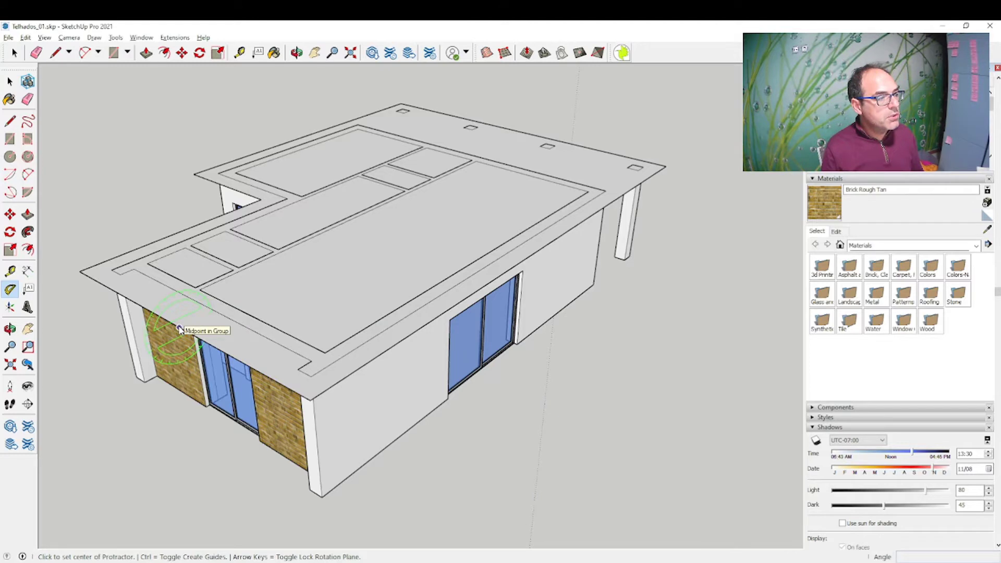
pyautogui.click(180, 327)
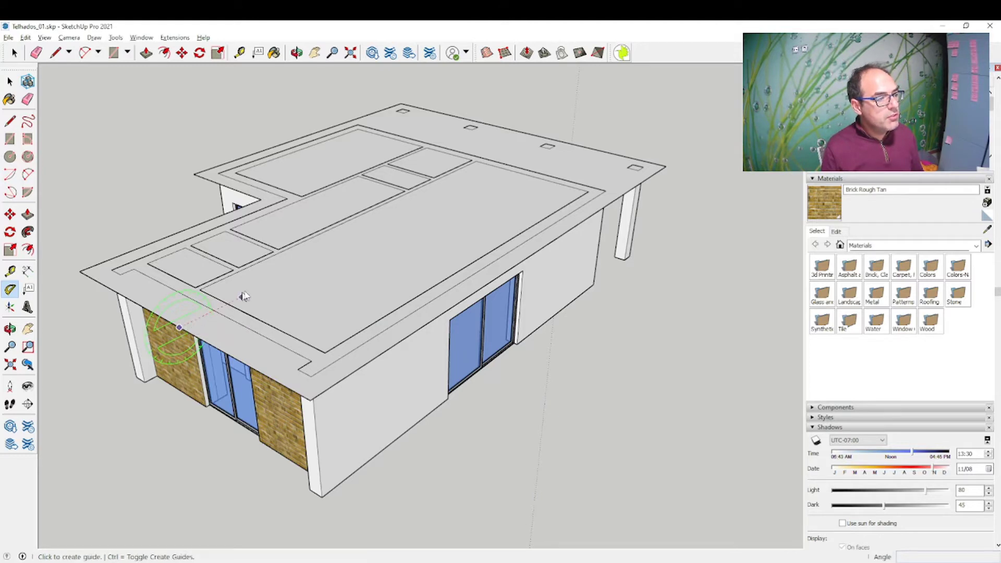
pyautogui.click(369, 237)
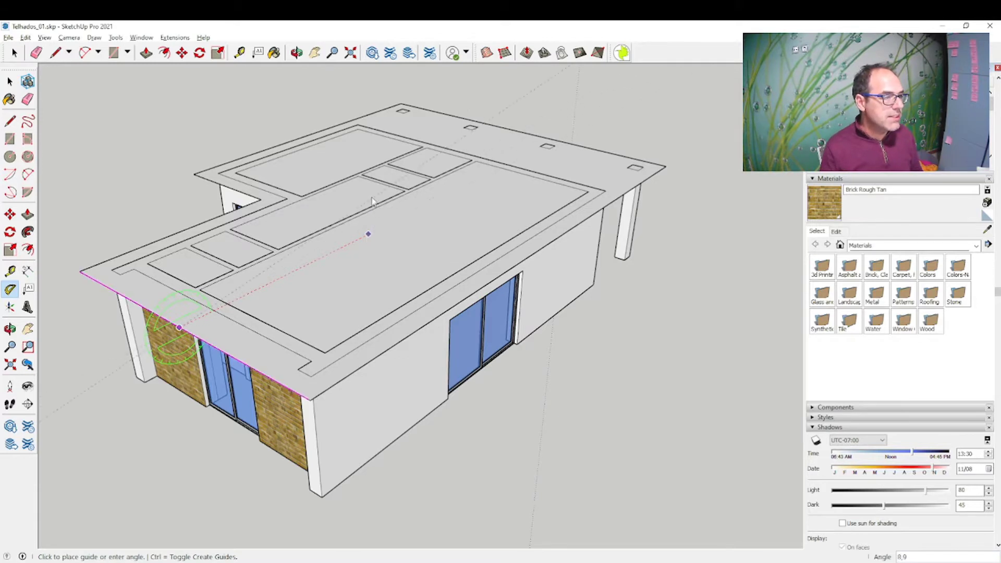
pyautogui.write('27')
pyautogui.click(349, 153)
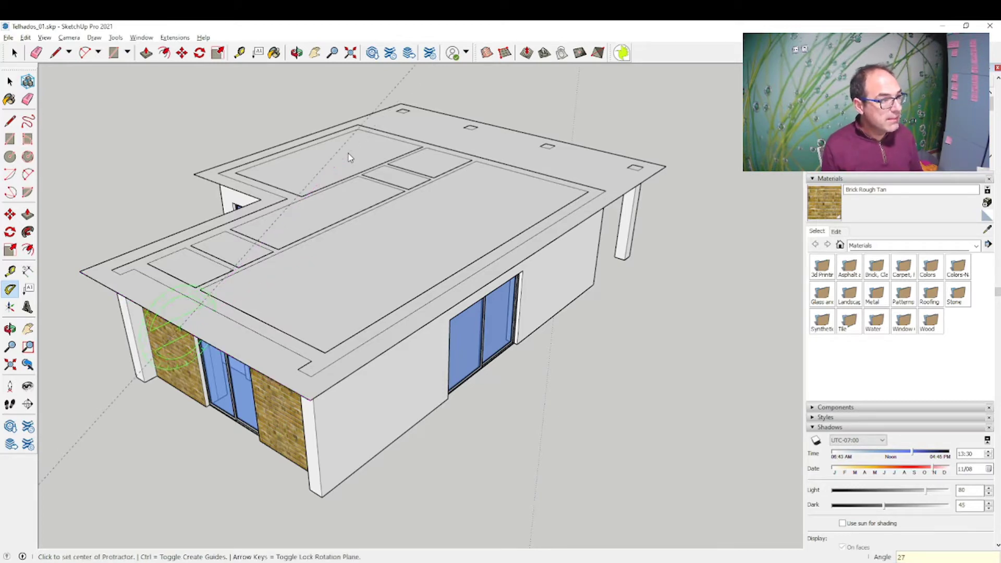
pyautogui.moveTo(334, 147)
pyautogui.mouseDown(button='middle')
pyautogui.moveTo(298, 358)
pyautogui.moveTo(122, 158)
pyautogui.mouseUp(button='middle')
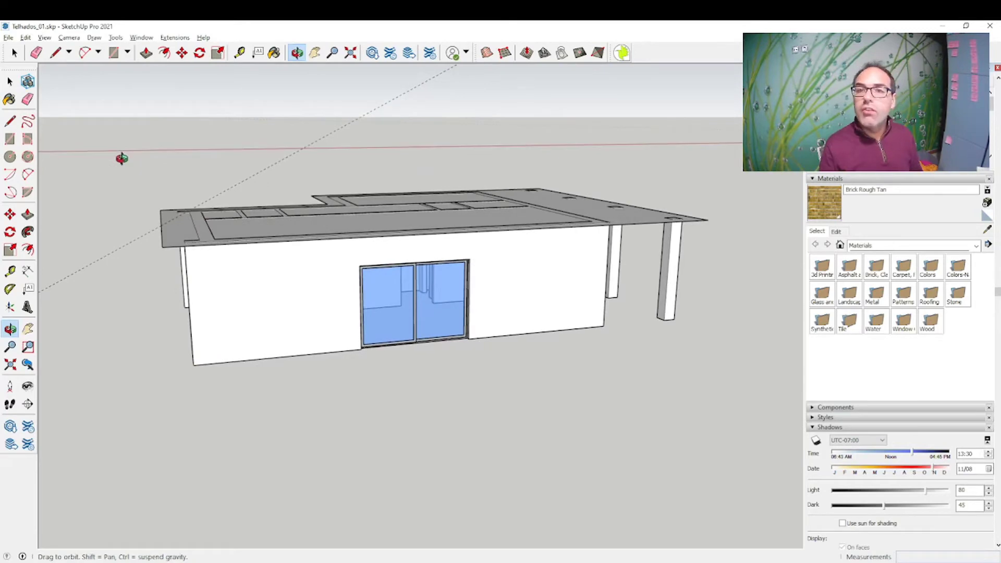
pyautogui.moveTo(121, 158); pyautogui.dragTo(268, 290, button='middle')
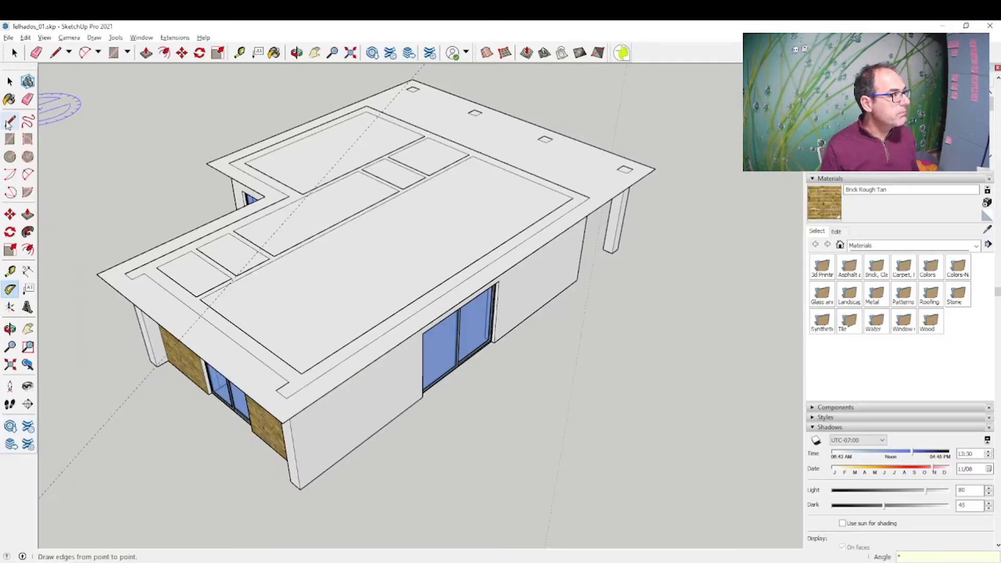
# Draw a base line from the brick-wall corner parallel to the roof's long edge, then lock the next edge vertical
pyautogui.click(10, 121)
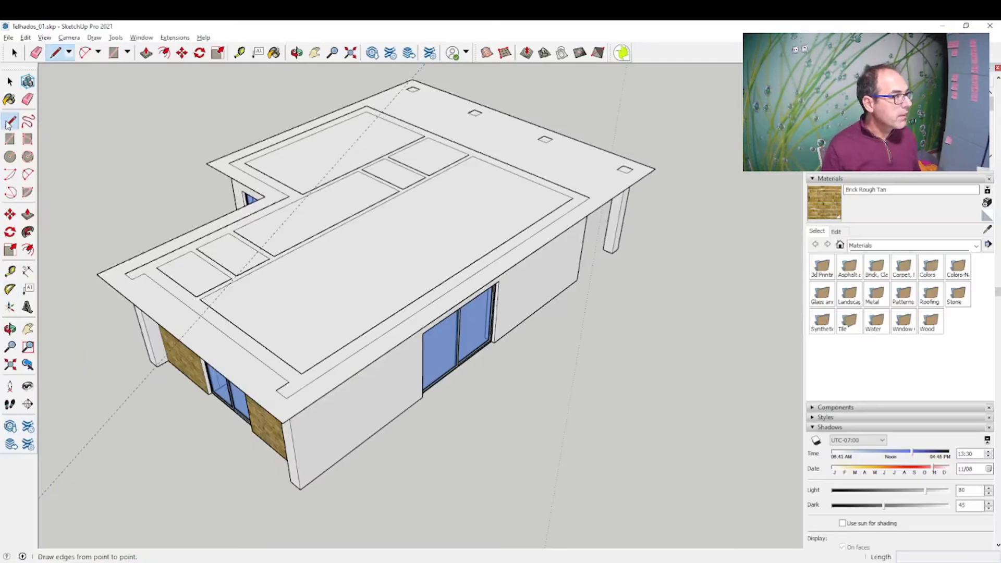
pyautogui.click(178, 340)
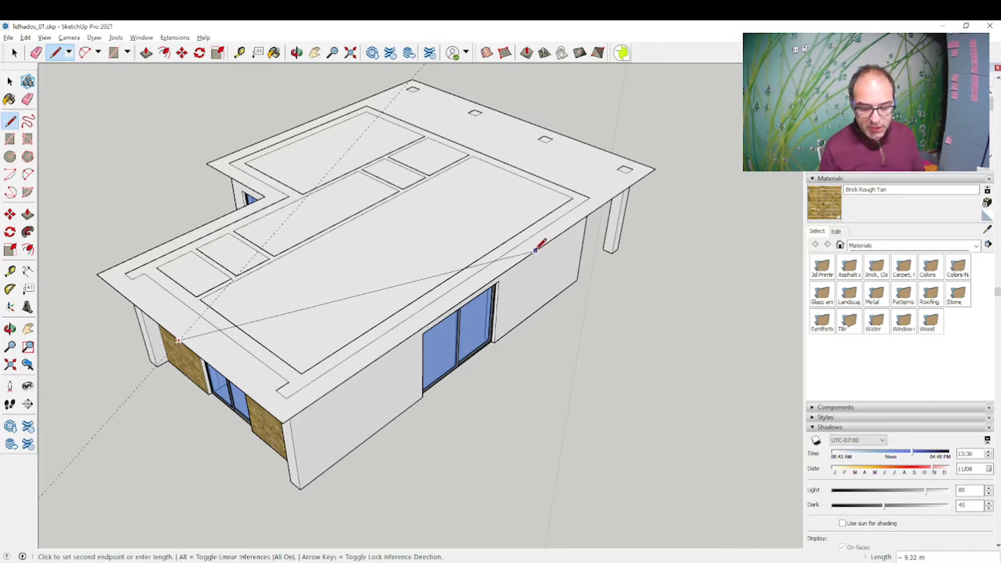
pyautogui.press('shift')
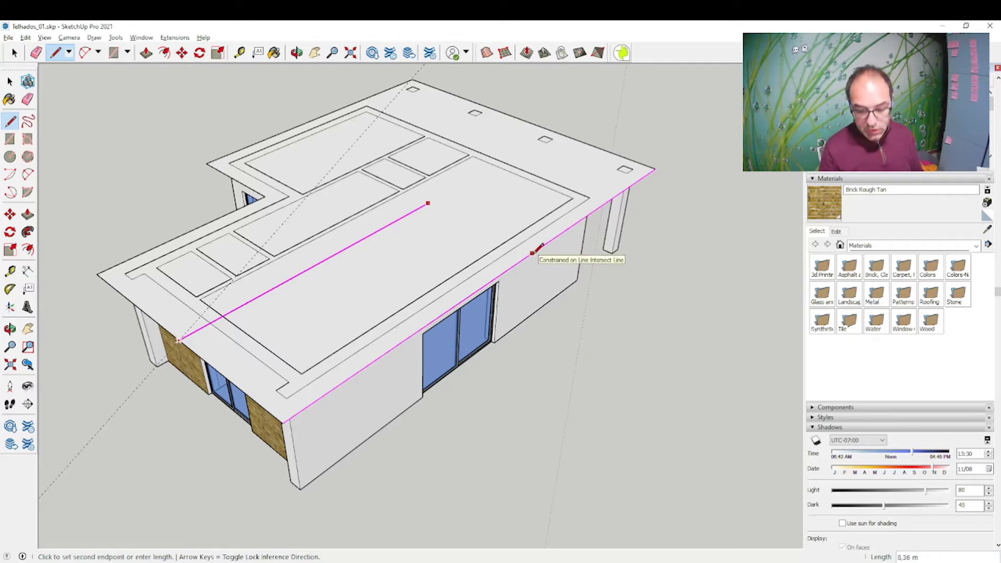
pyautogui.press('Down')
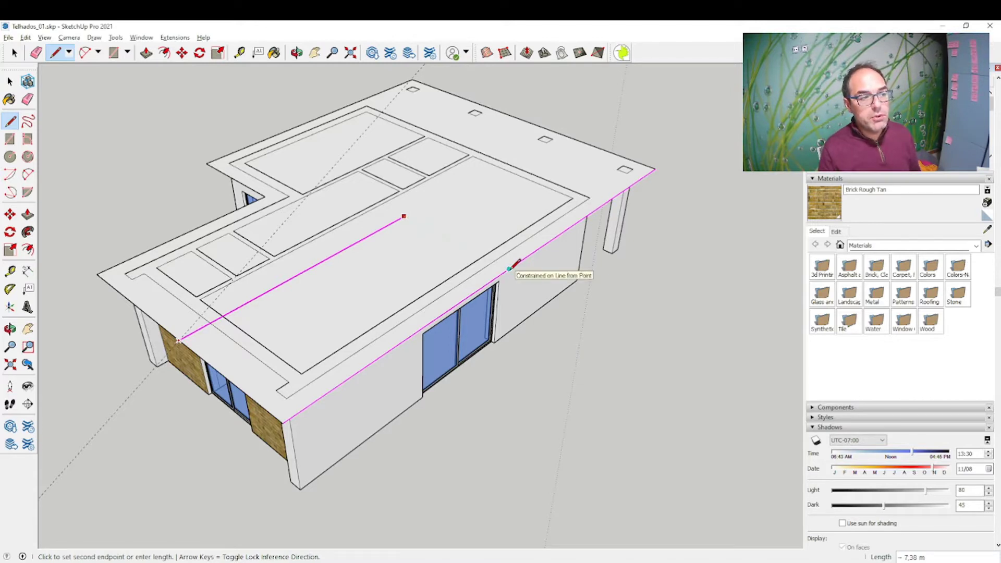
pyautogui.click(514, 268)
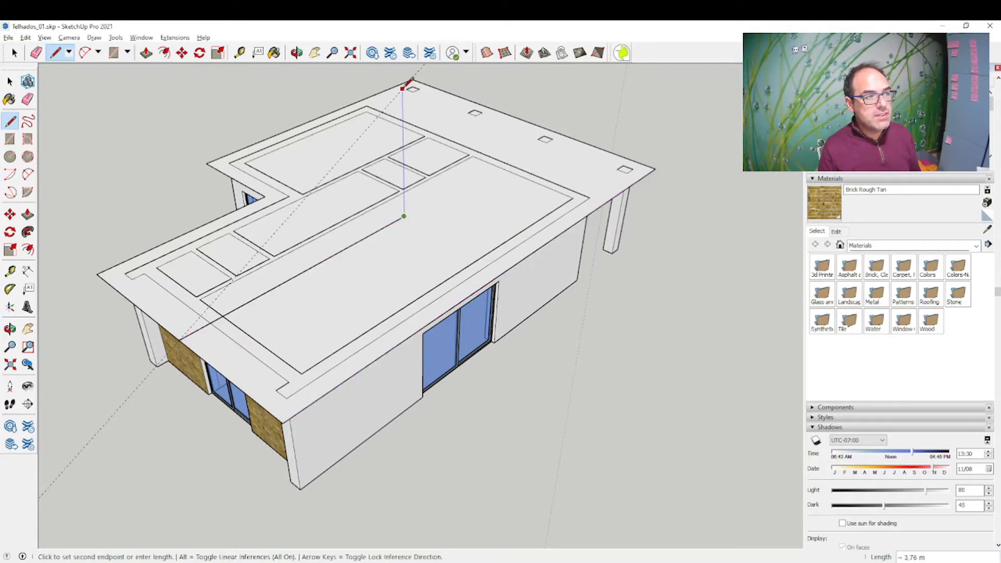
pyautogui.press('Up')
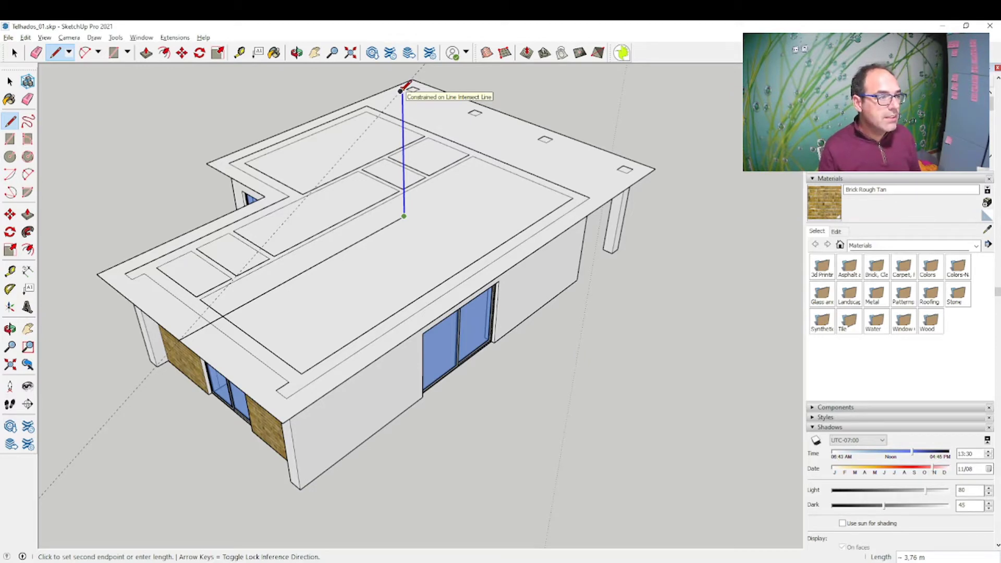
# Raise the vertical edge to the angled guide and close the triangle back at the brick-wall corner
pyautogui.click(401, 91)
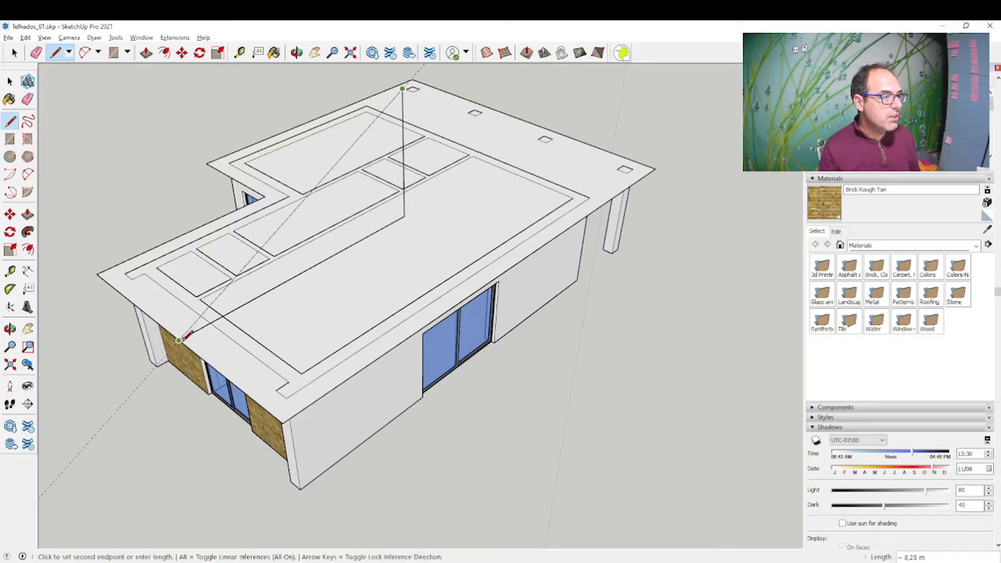
pyautogui.click(179, 340)
pyautogui.moveTo(458, 344)
pyautogui.mouseDown(button='middle')
pyautogui.moveTo(414, 273)
pyautogui.moveTo(583, 228)
pyautogui.moveTo(760, 243)
pyautogui.moveTo(628, 284)
pyautogui.moveTo(365, 308)
pyautogui.mouseUp(button='middle')
pyautogui.click(14, 52)
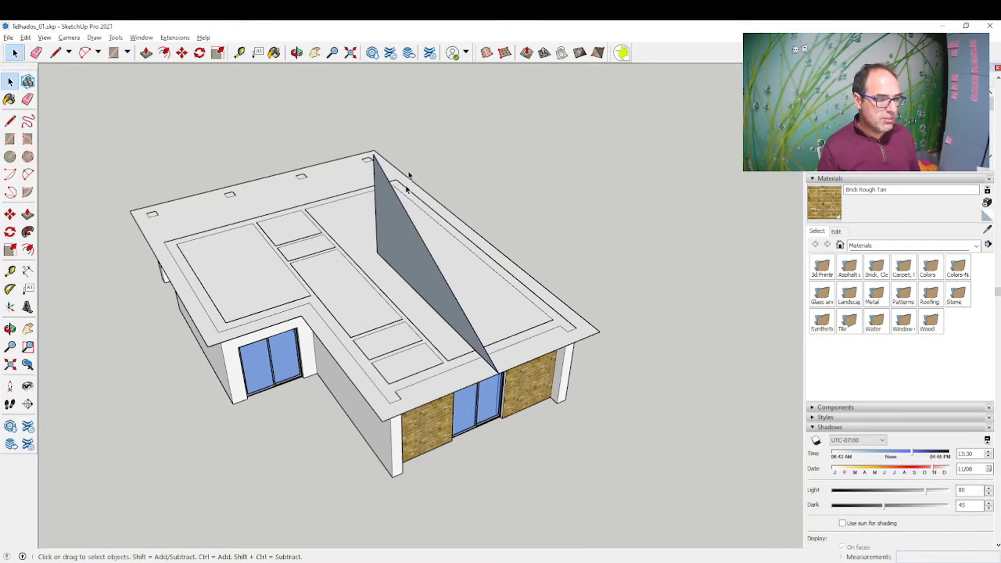
# Orbit out to view the whole house and select the flat roof slab group
pyautogui.scroll(-3, 406, 189)
pyautogui.moveTo(546, 275)
pyautogui.mouseDown(button='middle')
pyautogui.moveTo(167, 271)
pyautogui.moveTo(366, 246)
pyautogui.mouseUp(button='middle')
pyautogui.scroll(5, 366, 247)
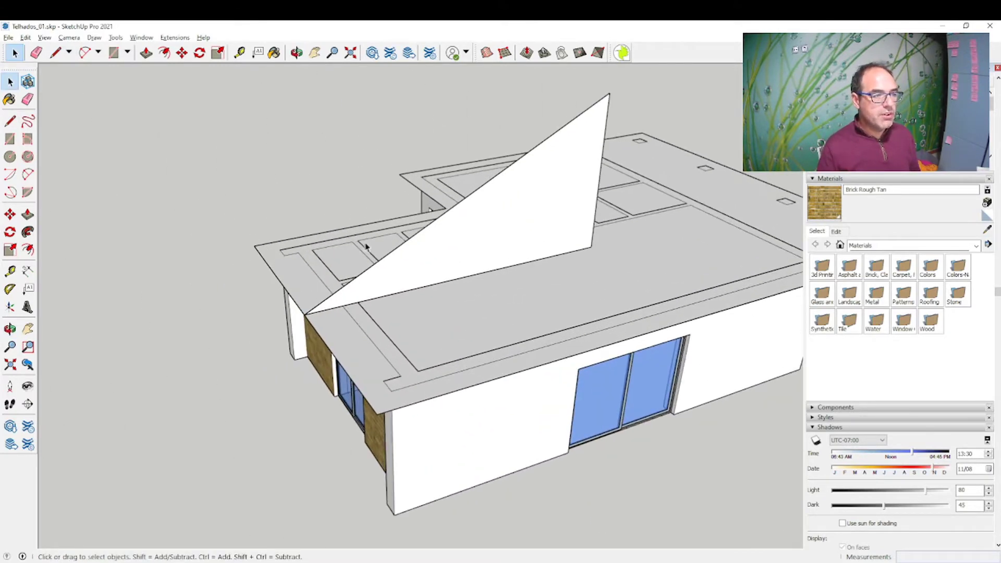
pyautogui.scroll(-3, 366, 246)
pyautogui.moveTo(405, 299)
pyautogui.mouseDown(button='middle')
pyautogui.moveTo(496, 325)
pyautogui.moveTo(459, 306)
pyautogui.moveTo(465, 385)
pyautogui.moveTo(459, 351)
pyautogui.mouseUp(button='middle')
pyautogui.click(467, 301)
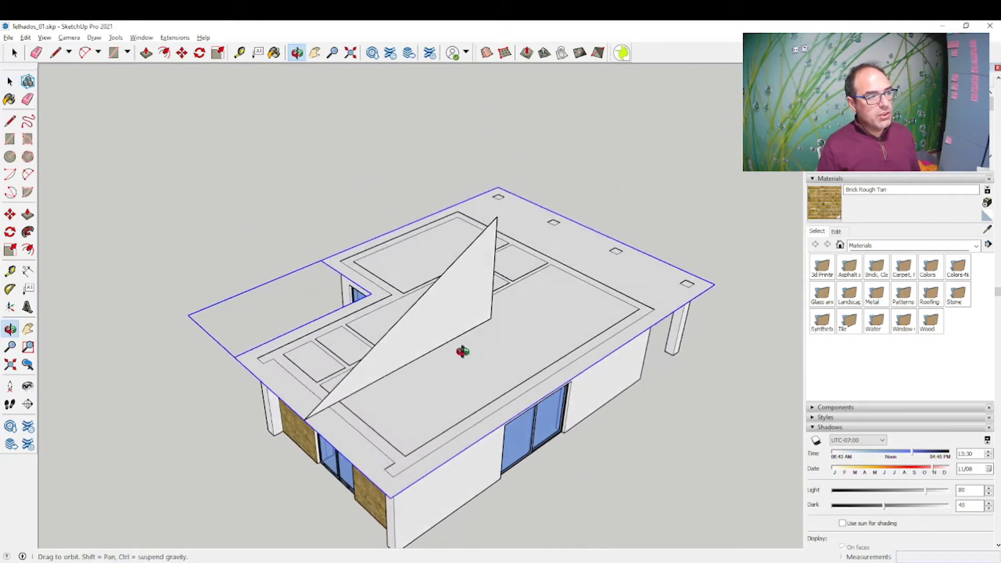
pyautogui.moveTo(552, 335); pyautogui.dragTo(548, 337, button='middle')
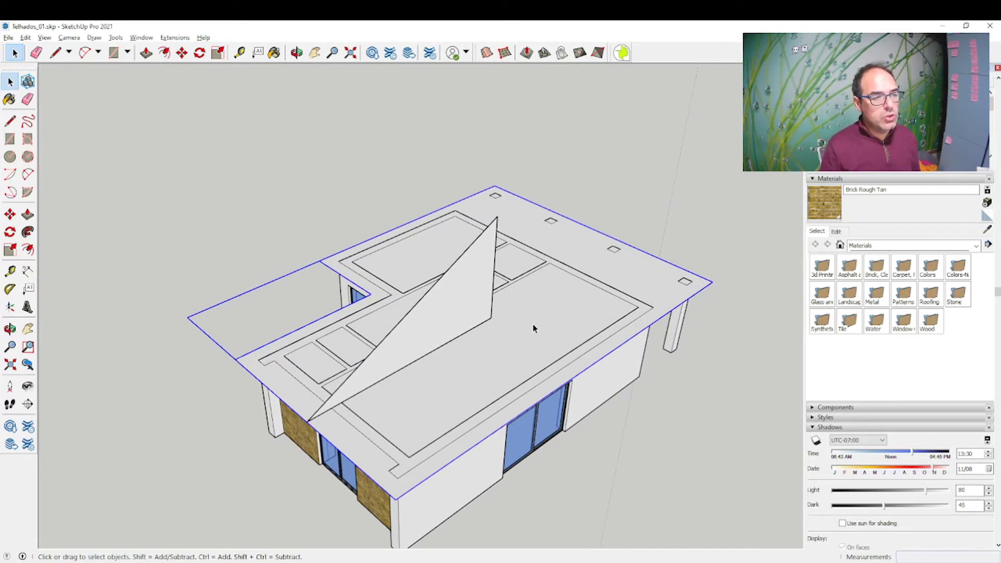
# Explode the roof slab group and select its top face as the Follow Me path
pyautogui.rightClick(533, 329)
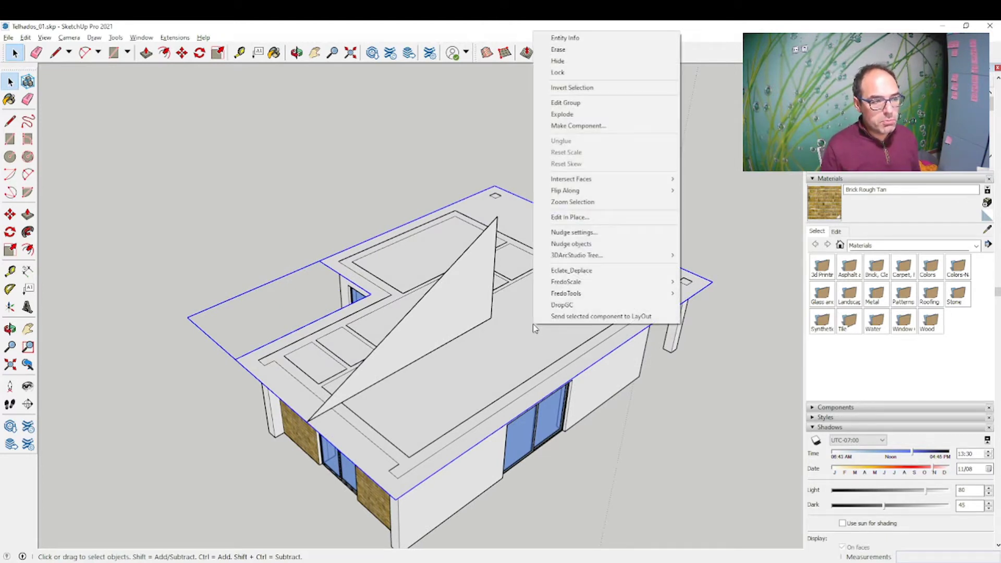
pyautogui.click(561, 114)
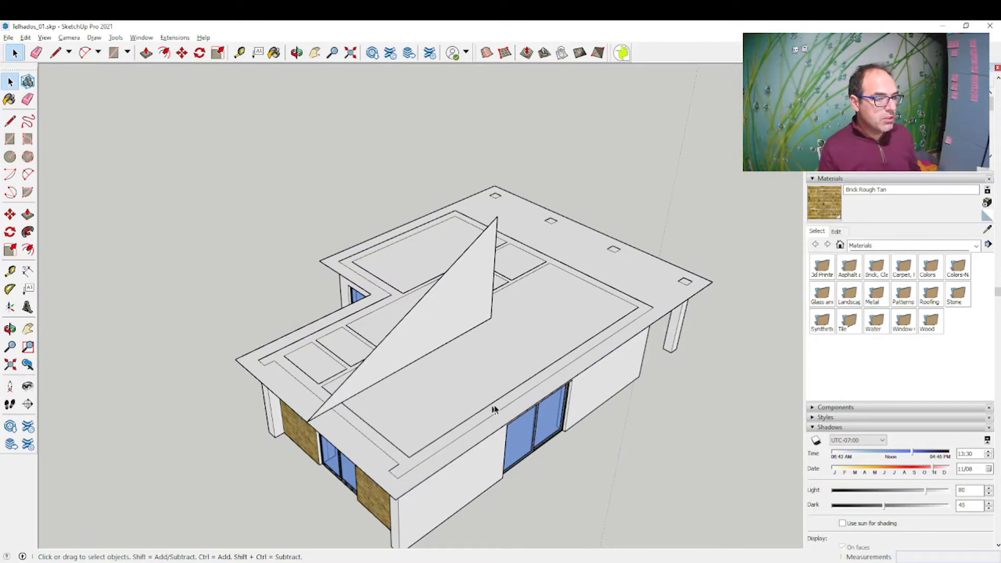
pyautogui.moveTo(417, 386)
pyautogui.mouseDown(button='middle')
pyautogui.moveTo(501, 351)
pyautogui.moveTo(391, 373)
pyautogui.mouseUp(button='middle')
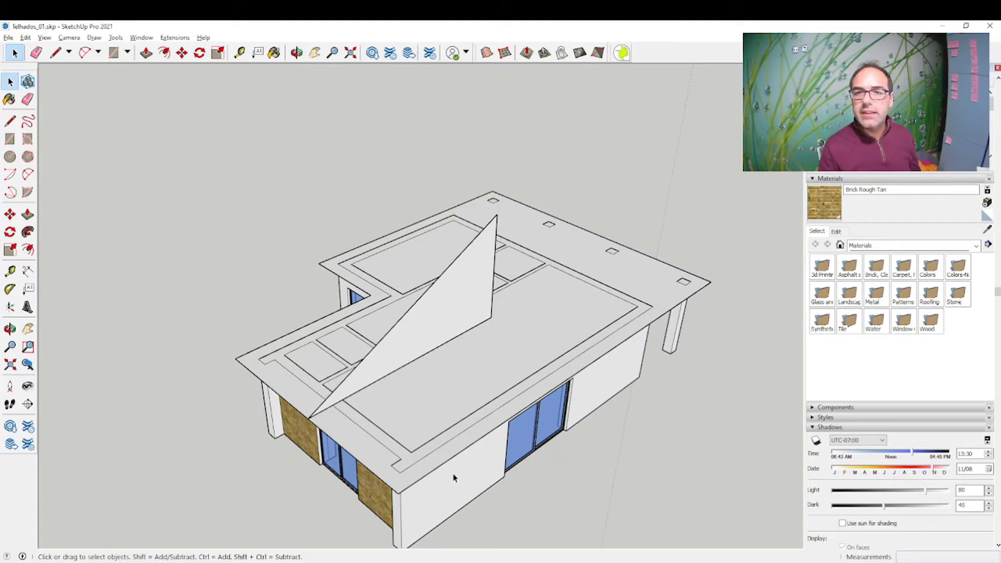
pyautogui.click(526, 346)
pyautogui.moveTo(622, 283)
pyautogui.mouseDown(button='middle')
pyautogui.moveTo(491, 414)
pyautogui.moveTo(351, 402)
pyautogui.moveTo(328, 375)
pyautogui.mouseUp(button='middle')
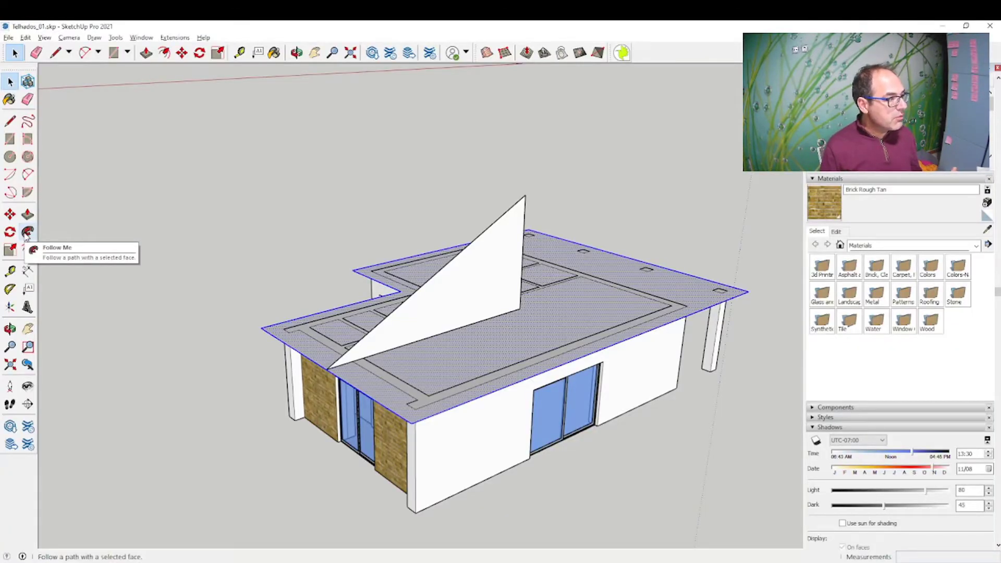
# Sweep the triangular profile with Follow Me along the roof face, then inspect the resulting hip roof
pyautogui.click(27, 232)
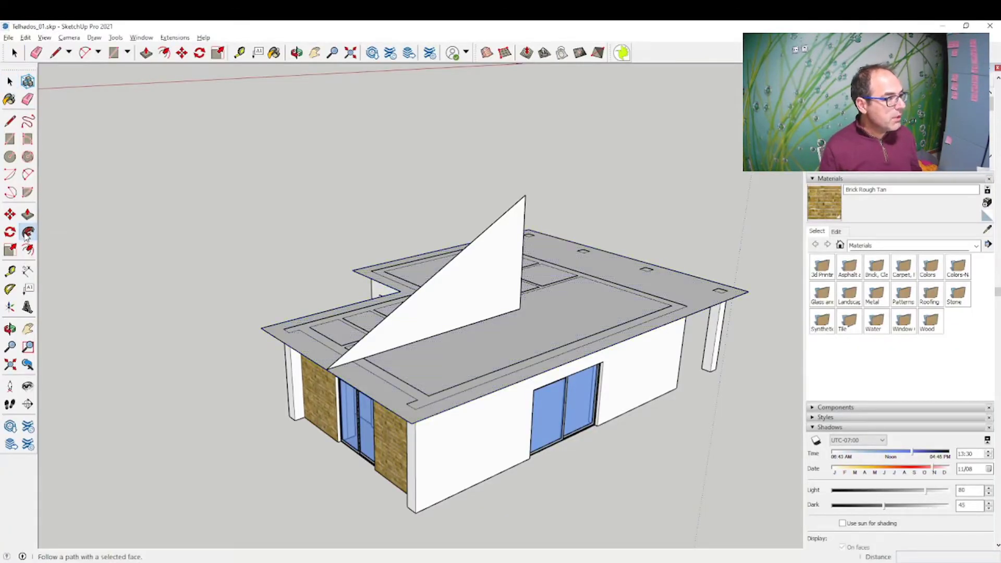
pyautogui.click(486, 295)
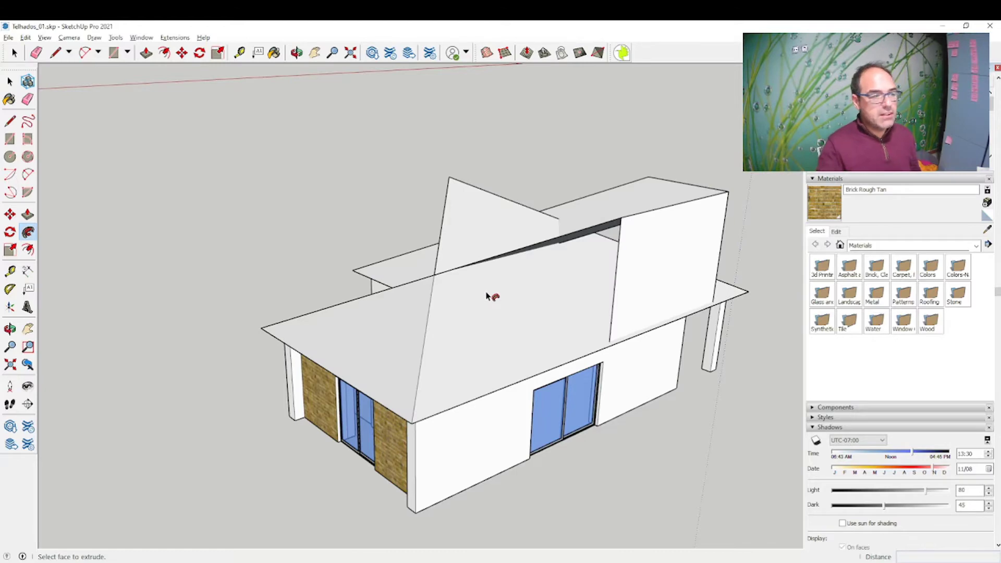
pyautogui.scroll(-2, 448, 315)
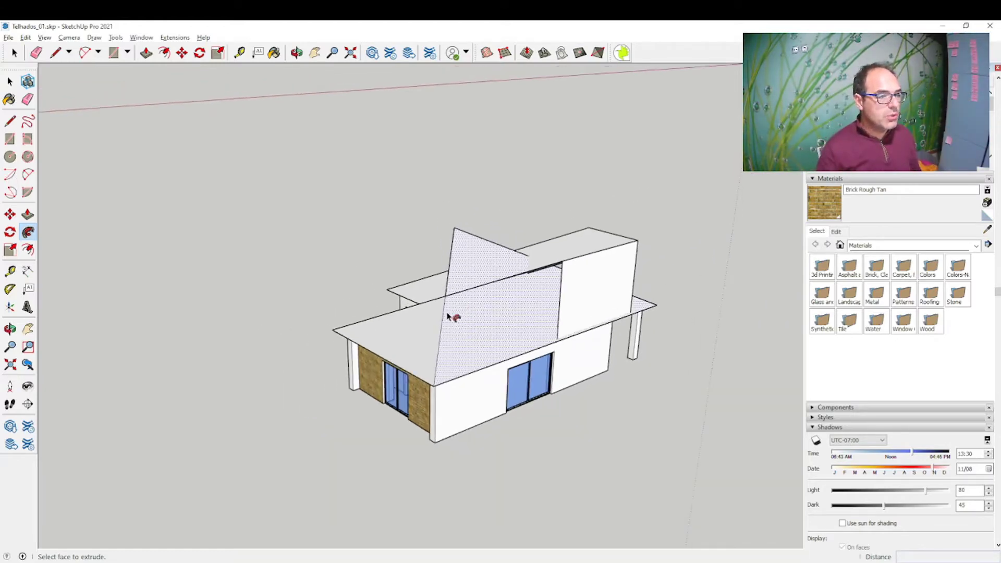
pyautogui.moveTo(447, 315)
pyautogui.mouseDown(button='middle')
pyautogui.moveTo(689, 308)
pyautogui.moveTo(490, 311)
pyautogui.moveTo(606, 321)
pyautogui.moveTo(559, 338)
pyautogui.moveTo(395, 313)
pyautogui.moveTo(566, 341)
pyautogui.moveTo(564, 328)
pyautogui.moveTo(386, 253)
pyautogui.moveTo(457, 224)
pyautogui.moveTo(416, 198)
pyautogui.moveTo(265, 199)
pyautogui.mouseUp(button='middle')
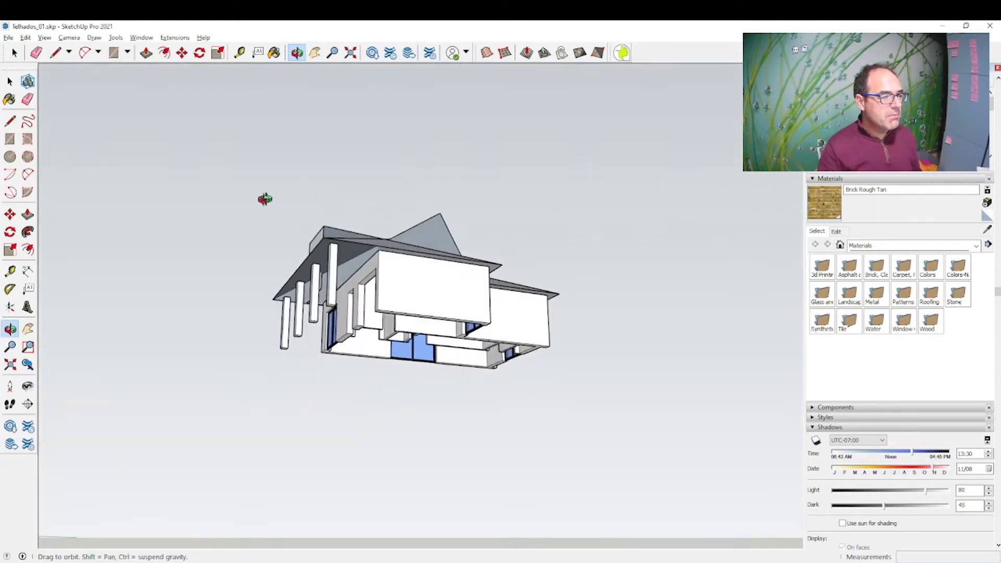
pyautogui.moveTo(265, 199)
pyautogui.mouseDown()
pyautogui.moveTo(244, 259)
pyautogui.moveTo(537, 217)
pyautogui.moveTo(527, 301)
pyautogui.moveTo(391, 465)
pyautogui.moveTo(532, 499)
pyautogui.mouseUp()
# Orbit and zoom in on the junction where the swept roof meets the upper floor
pyautogui.press('space')
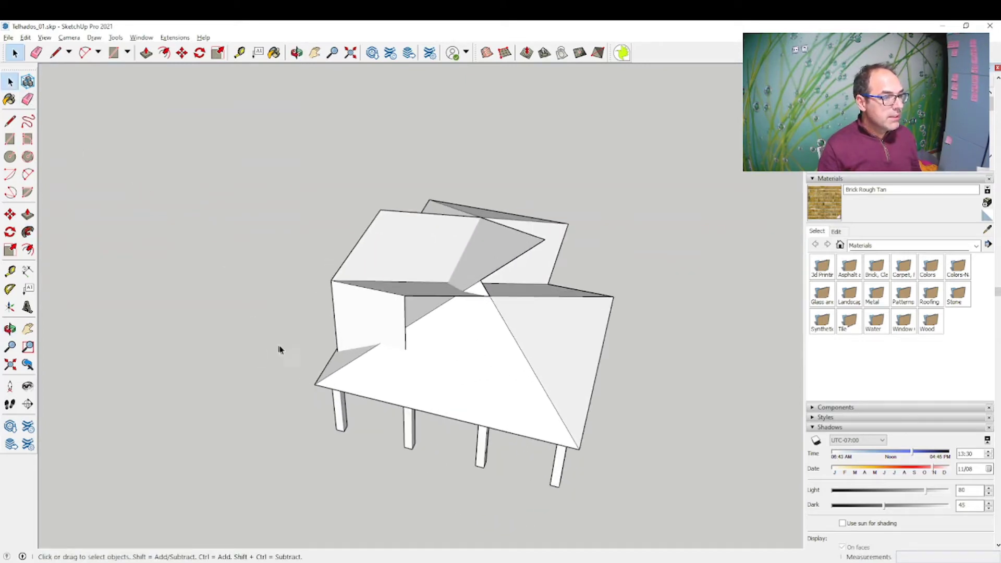
pyautogui.moveTo(279, 350)
pyautogui.mouseDown(button='middle')
pyautogui.moveTo(594, 214)
pyautogui.moveTo(628, 190)
pyautogui.moveTo(497, 149)
pyautogui.mouseUp(button='middle')
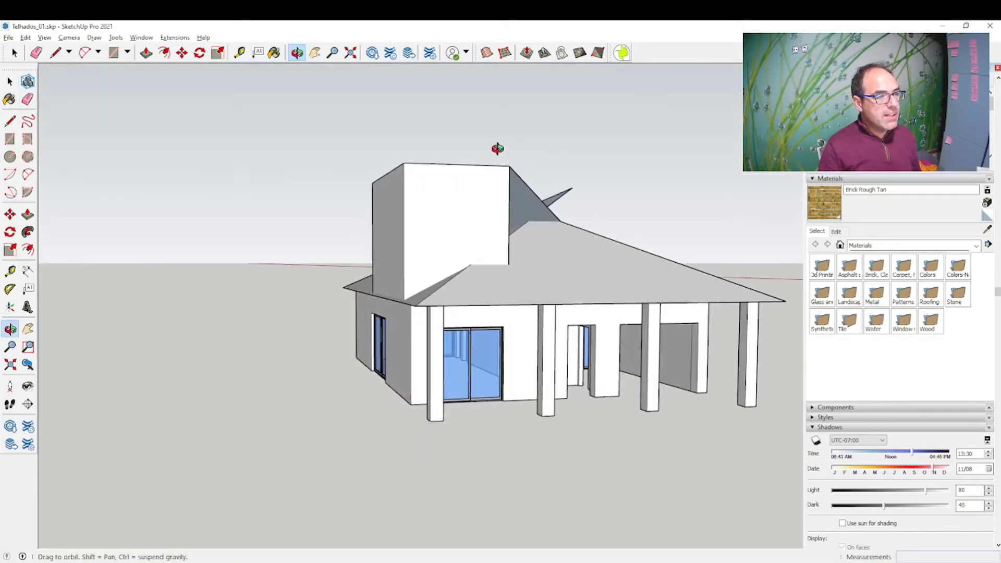
pyautogui.moveTo(497, 149)
pyautogui.mouseDown()
pyautogui.moveTo(568, 177)
pyautogui.moveTo(530, 252)
pyautogui.moveTo(390, 284)
pyautogui.moveTo(487, 270)
pyautogui.moveTo(421, 201)
pyautogui.moveTo(406, 83)
pyautogui.moveTo(427, 219)
pyautogui.mouseUp()
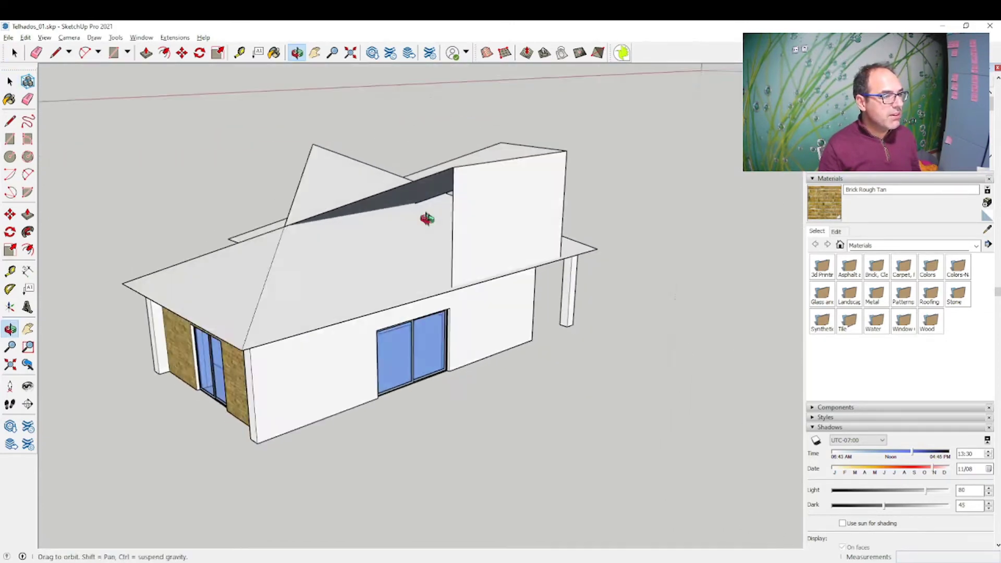
pyautogui.scroll(3, 427, 219)
pyautogui.scroll(3, 346, 234)
pyautogui.scroll(3, 302, 250)
pyautogui.moveTo(225, 206); pyautogui.dragTo(357, 282)
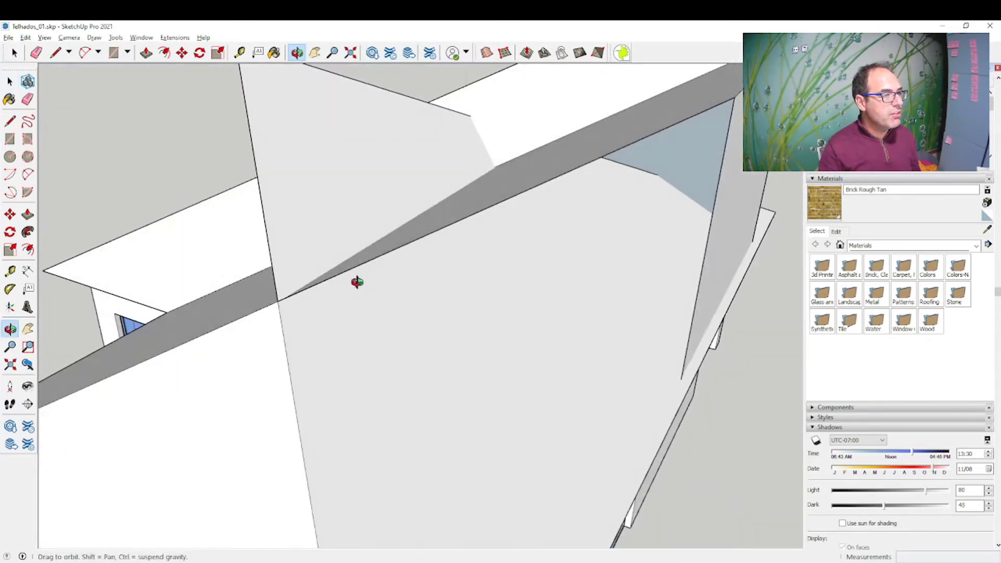
pyautogui.scroll(-2, 357, 283)
pyautogui.scroll(-5, 380, 311)
pyautogui.scroll(-2, 165, 202)
# Erase the extra sloped face over the upper floor, then undo to restore the triangular face
pyautogui.press('b')
pyautogui.press('e')
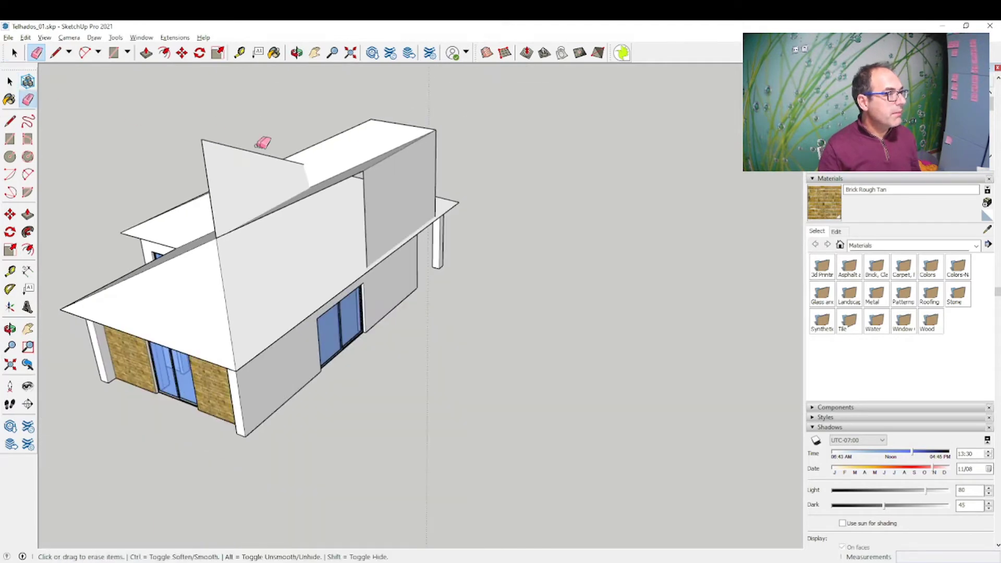
pyautogui.moveTo(238, 150); pyautogui.dragTo(227, 151)
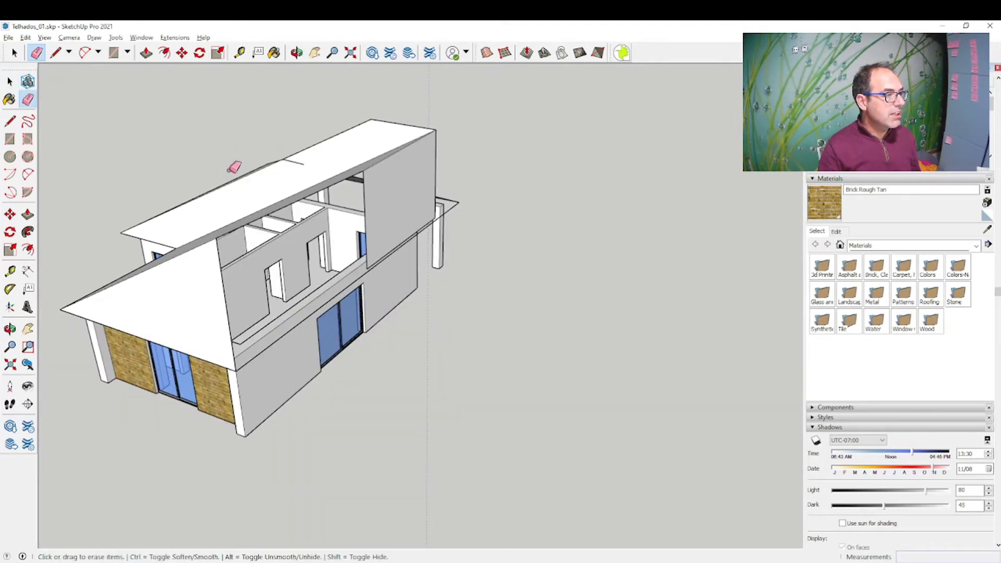
pyautogui.scroll(3, 234, 167)
pyautogui.scroll(-3, 230, 219)
pyautogui.moveTo(293, 262); pyautogui.dragTo(478, 289, button='middle')
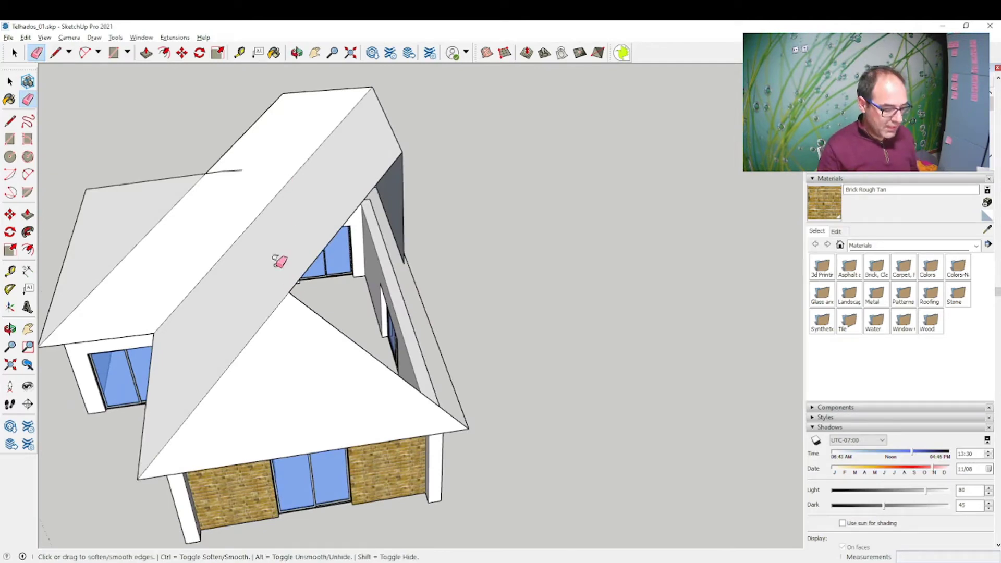
pyautogui.moveTo(362, 271); pyautogui.dragTo(134, 258, button='middle')
pyautogui.hotkey('ctrl', 'z')
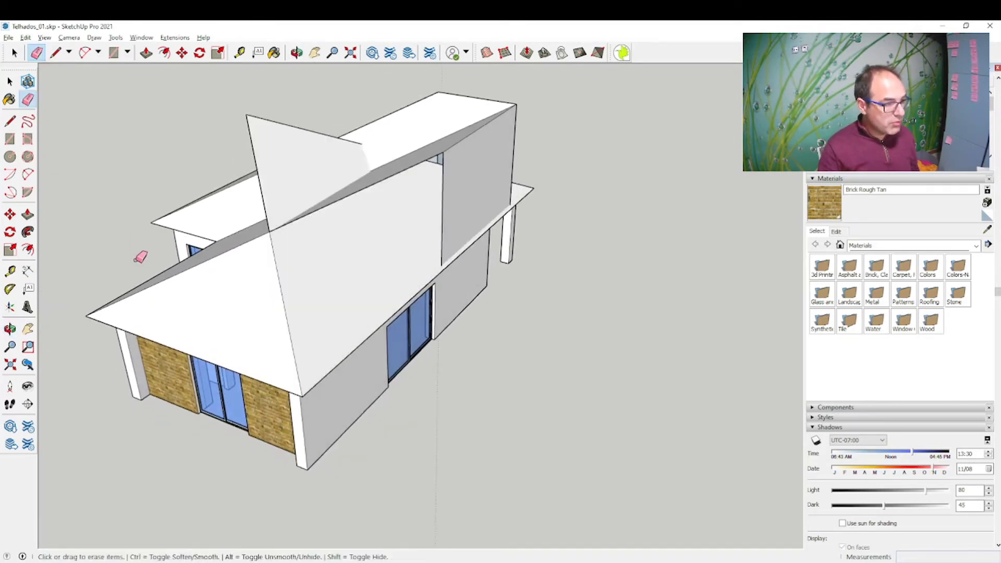
# Select the whole roof and run Intersect Faces > With Selection on it
pyautogui.click(15, 52)
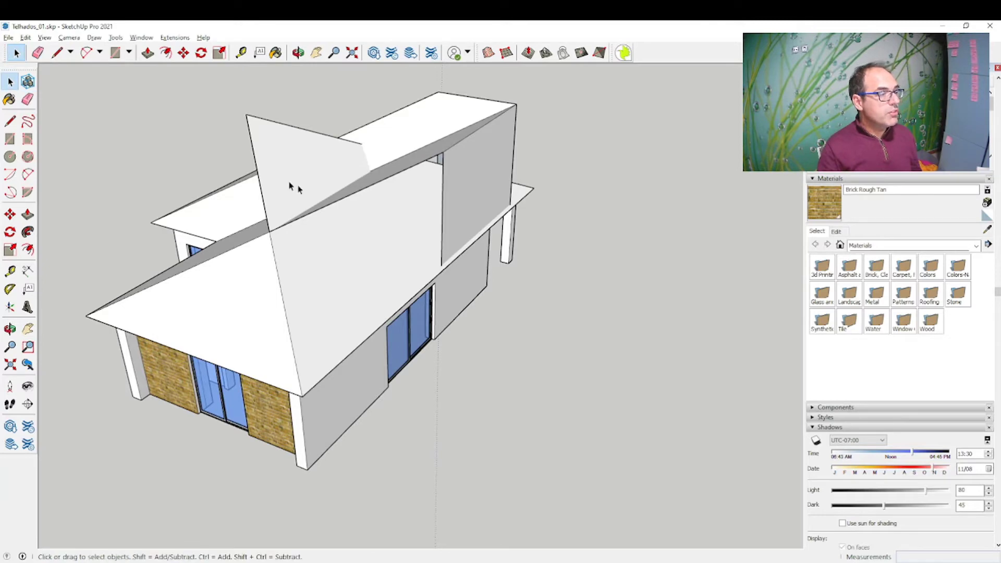
pyautogui.tripleClick(350, 225)
pyautogui.scroll(-3, 349, 224)
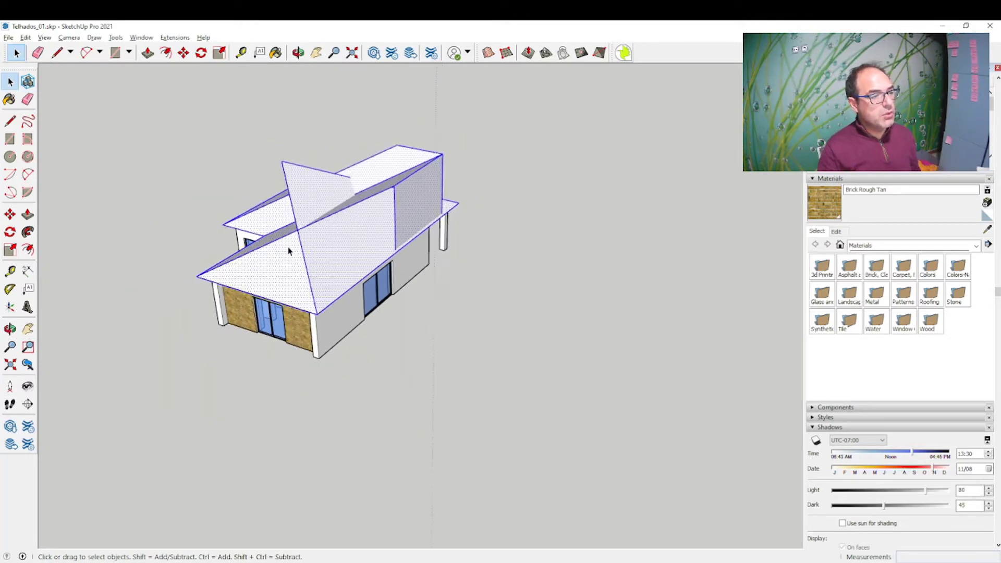
pyautogui.moveTo(313, 245)
pyautogui.mouseDown(button='middle')
pyautogui.moveTo(489, 185)
pyautogui.moveTo(408, 152)
pyautogui.moveTo(69, 143)
pyautogui.moveTo(338, 282)
pyautogui.moveTo(300, 233)
pyautogui.mouseUp(button='middle')
pyautogui.scroll(2, 301, 237)
pyautogui.scroll(3, 264, 216)
pyautogui.rightClick(299, 204)
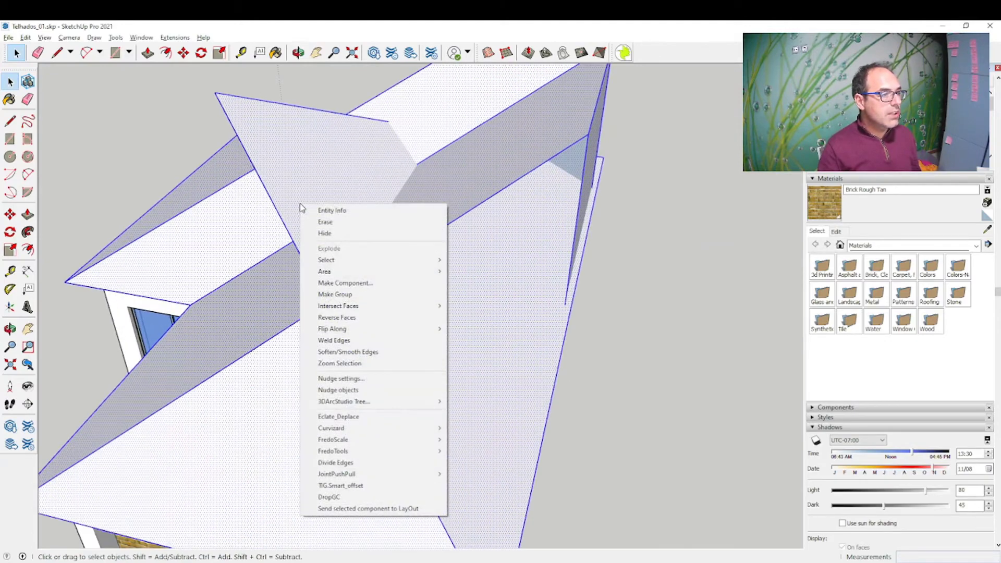
pyautogui.moveTo(348, 306)
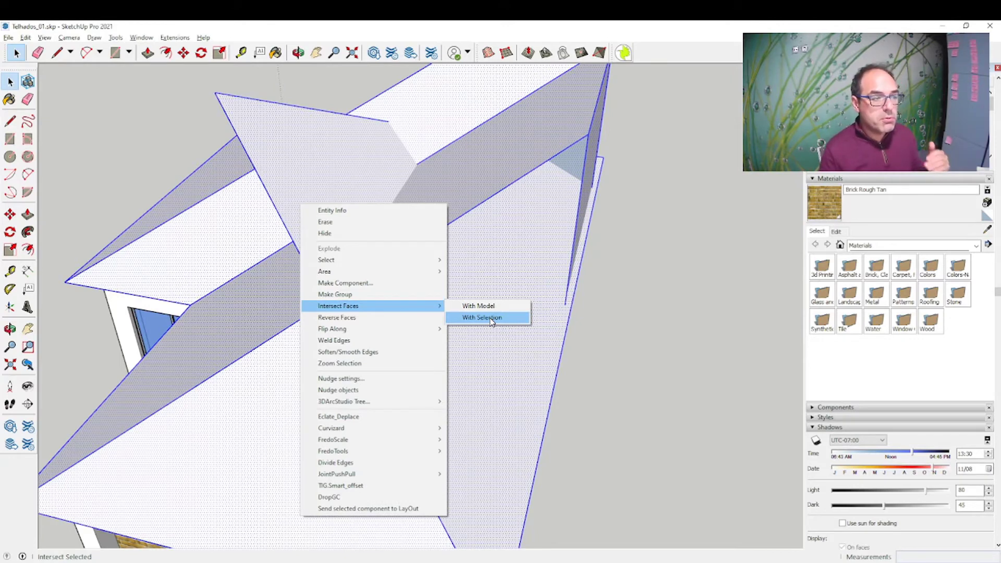
pyautogui.click(491, 319)
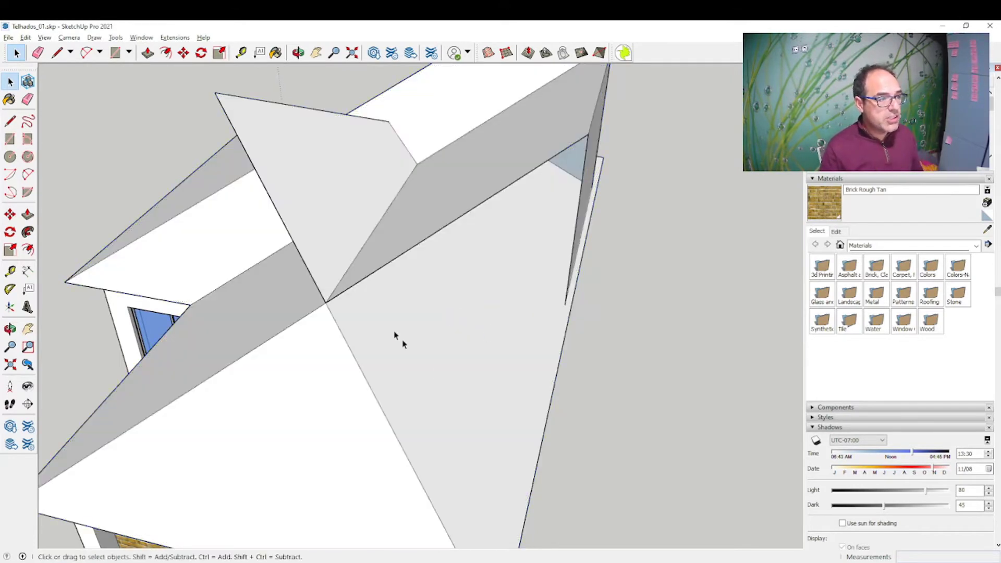
pyautogui.moveTo(395, 335)
pyautogui.mouseDown(button='middle')
pyautogui.moveTo(302, 235)
pyautogui.moveTo(258, 211)
pyautogui.mouseUp(button='middle')
# Orbit and zoom in for a close-up of the intersected roof edges
pyautogui.scroll(2, 311, 207)
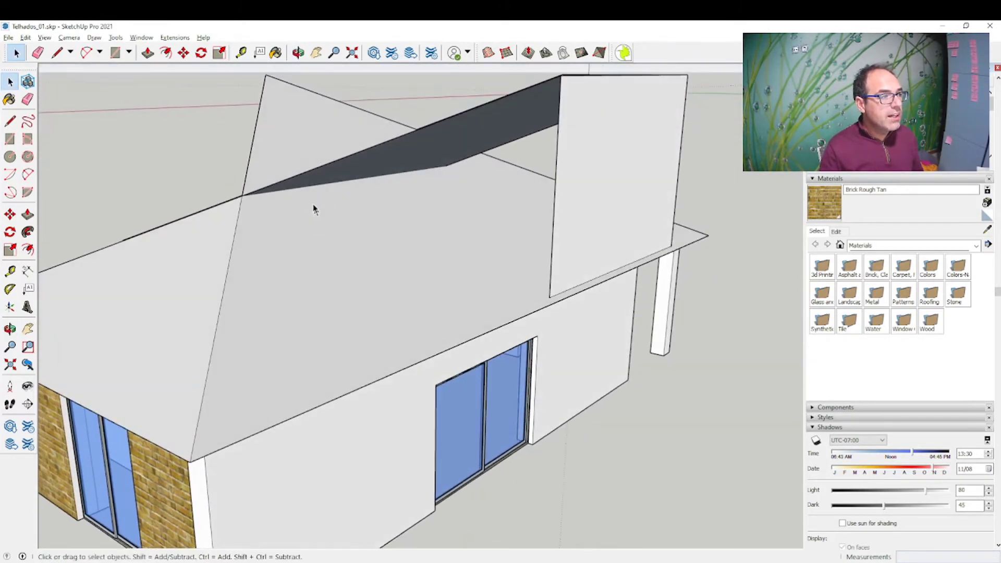
pyautogui.scroll(2, 302, 186)
pyautogui.scroll(2, 374, 197)
pyautogui.moveTo(374, 197)
pyautogui.mouseDown(button='middle')
pyautogui.moveTo(406, 244)
pyautogui.moveTo(536, 342)
pyautogui.moveTo(639, 257)
pyautogui.moveTo(703, 93)
pyautogui.mouseUp(button='middle')
pyautogui.scroll(3, 691, 221)
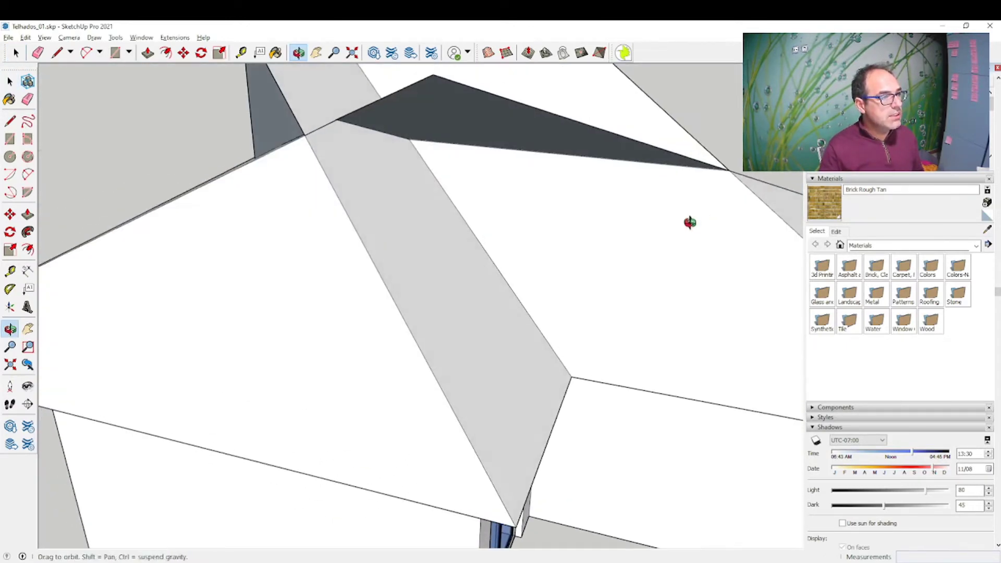
pyautogui.scroll(2, 405, 134)
pyautogui.moveTo(405, 134)
pyautogui.mouseDown(button='middle')
pyautogui.moveTo(480, 161)
pyautogui.moveTo(493, 180)
pyautogui.mouseUp(button='middle')
# Orbit around the house from eye level and above to inspect the roof
pyautogui.scroll(-2, 494, 182)
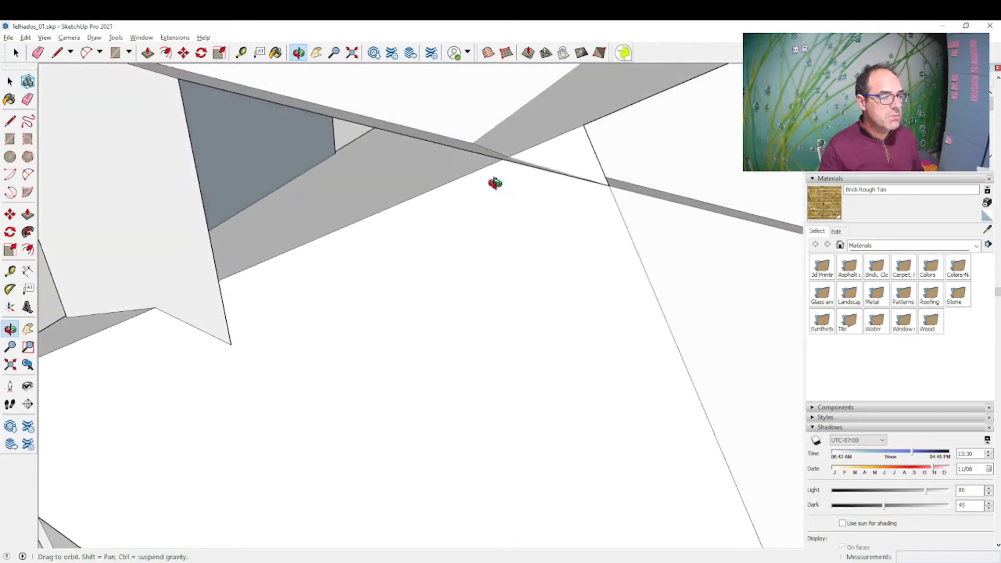
pyautogui.scroll(-3, 418, 192)
pyautogui.scroll(-3, 405, 204)
pyautogui.scroll(-1, 446, 274)
pyautogui.moveTo(445, 273)
pyautogui.mouseDown(button='middle')
pyautogui.moveTo(411, 123)
pyautogui.moveTo(365, 85)
pyautogui.moveTo(435, 61)
pyautogui.moveTo(321, 198)
pyautogui.moveTo(417, 329)
pyautogui.moveTo(518, 193)
pyautogui.mouseUp(button='middle')
pyautogui.press('space')
pyautogui.moveTo(451, 302)
pyautogui.mouseDown(button='middle')
pyautogui.moveTo(451, 252)
pyautogui.moveTo(496, 237)
pyautogui.moveTo(496, 308)
pyautogui.mouseUp(button='middle')
pyautogui.moveTo(626, 339)
pyautogui.mouseDown(button='middle')
pyautogui.moveTo(514, 358)
pyautogui.moveTo(749, 248)
pyautogui.mouseUp(button='middle')
pyautogui.scroll(2, 828, 203)
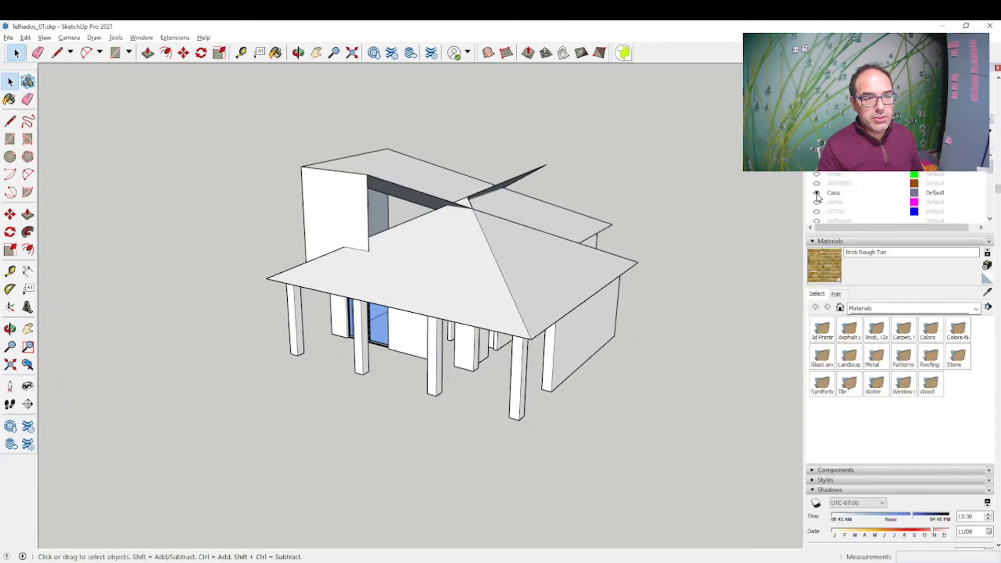
# Hide the Casa tag so the house walls disappear and the roof stands alone
pyautogui.click(817, 193)
pyautogui.moveTo(653, 331)
pyautogui.mouseDown(button='middle')
pyautogui.moveTo(537, 250)
pyautogui.moveTo(482, 116)
pyautogui.moveTo(484, 212)
pyautogui.mouseUp(button='middle')
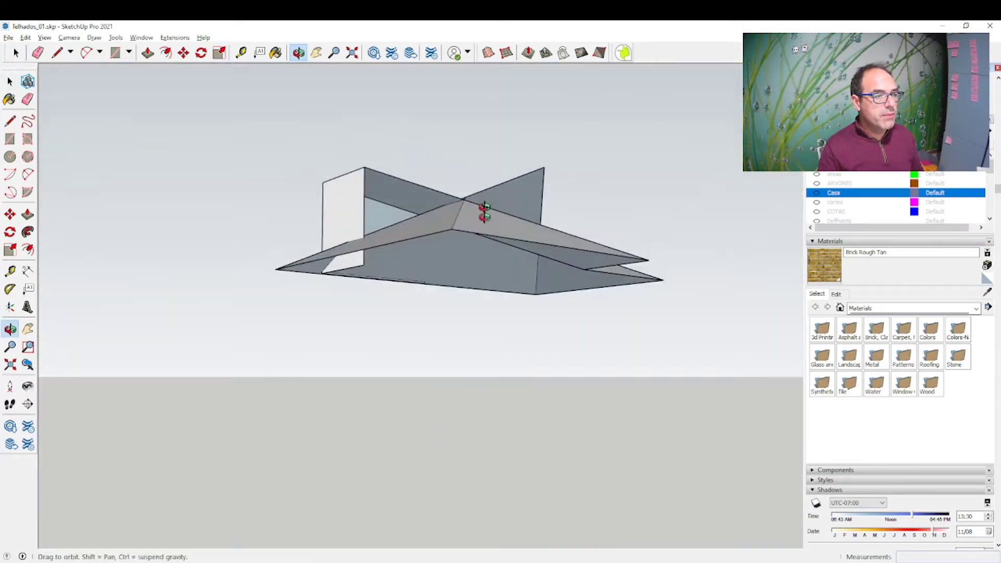
pyautogui.moveTo(485, 211)
pyautogui.mouseDown()
pyautogui.moveTo(472, 315)
pyautogui.moveTo(412, 297)
pyautogui.mouseUp()
pyautogui.press('space')
pyautogui.scroll(4, 497, 202)
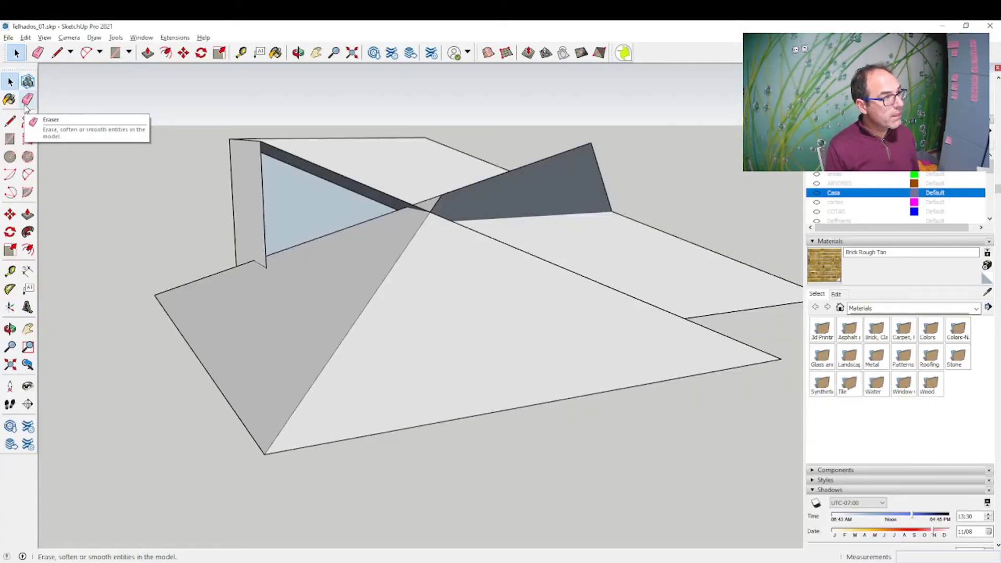
# Delete the leftover wall and triangular piece from under the roof
pyautogui.click(28, 100)
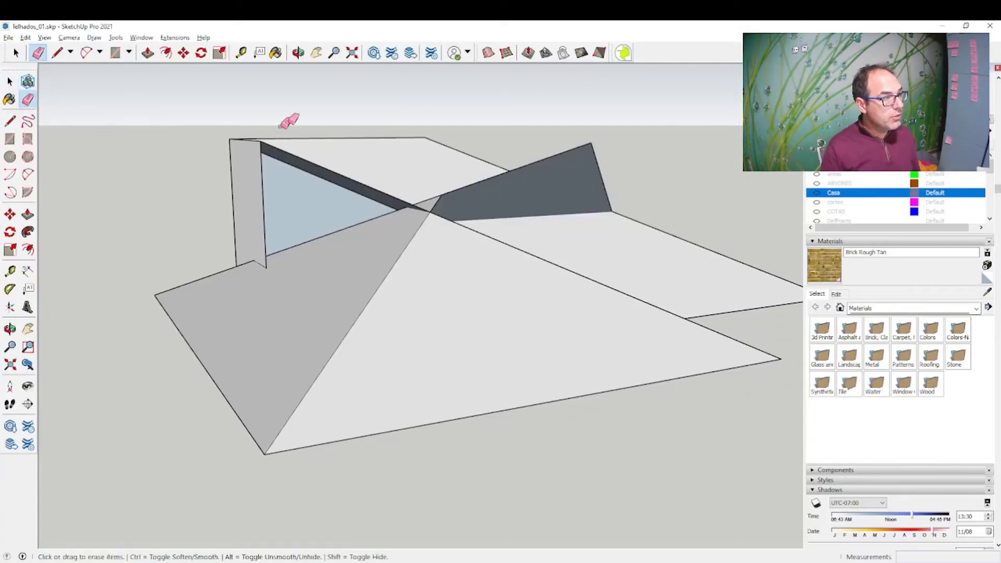
pyautogui.press('Delete')
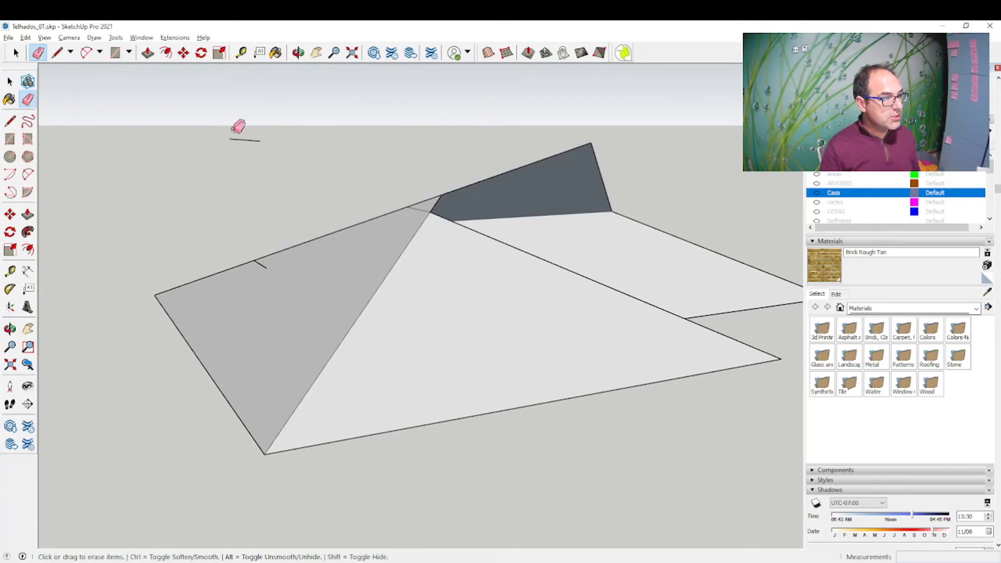
pyautogui.scroll(3, 606, 155)
pyautogui.scroll(-1, 540, 139)
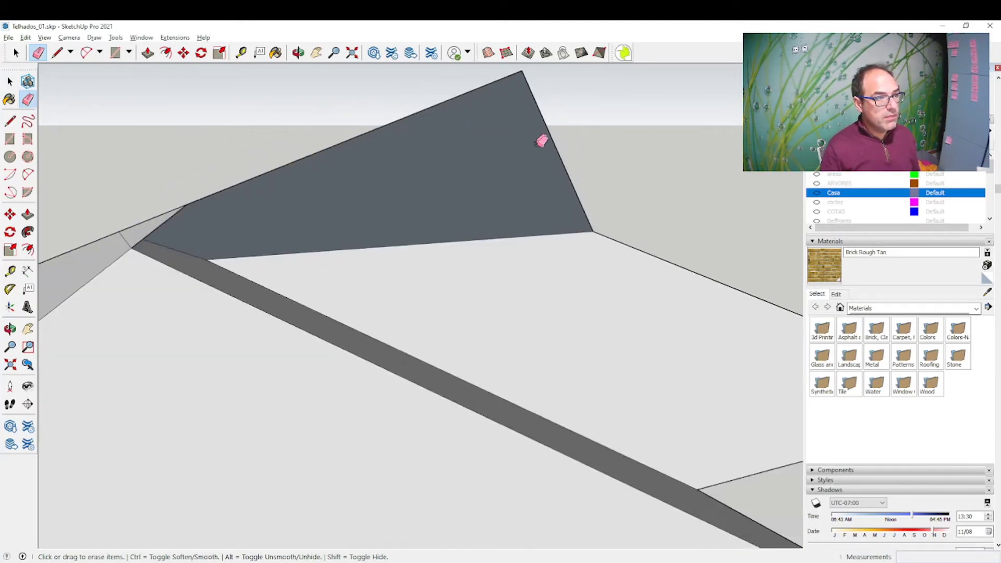
pyautogui.scroll(-8, 449, 89)
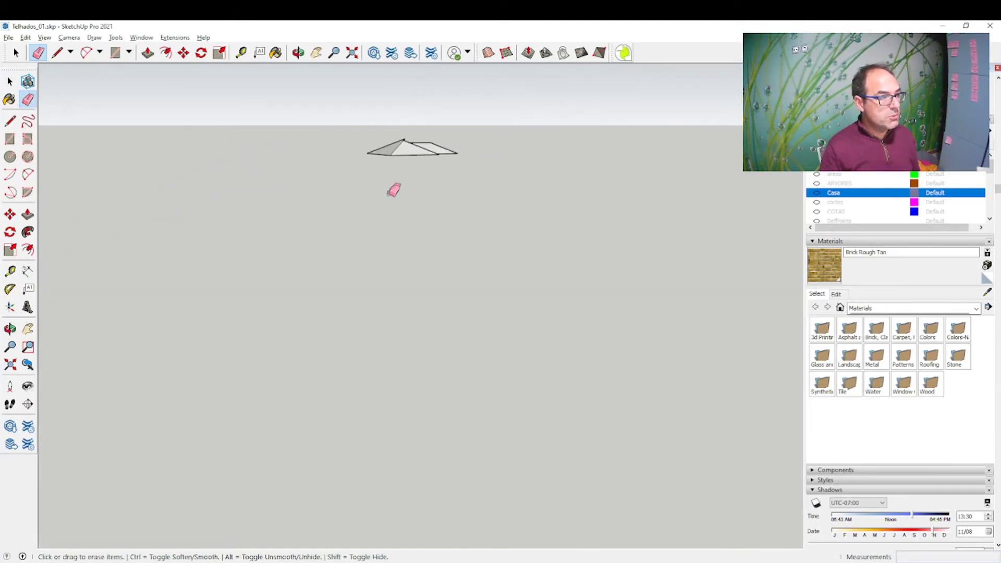
pyautogui.moveTo(394, 191); pyautogui.dragTo(402, 166, button='middle')
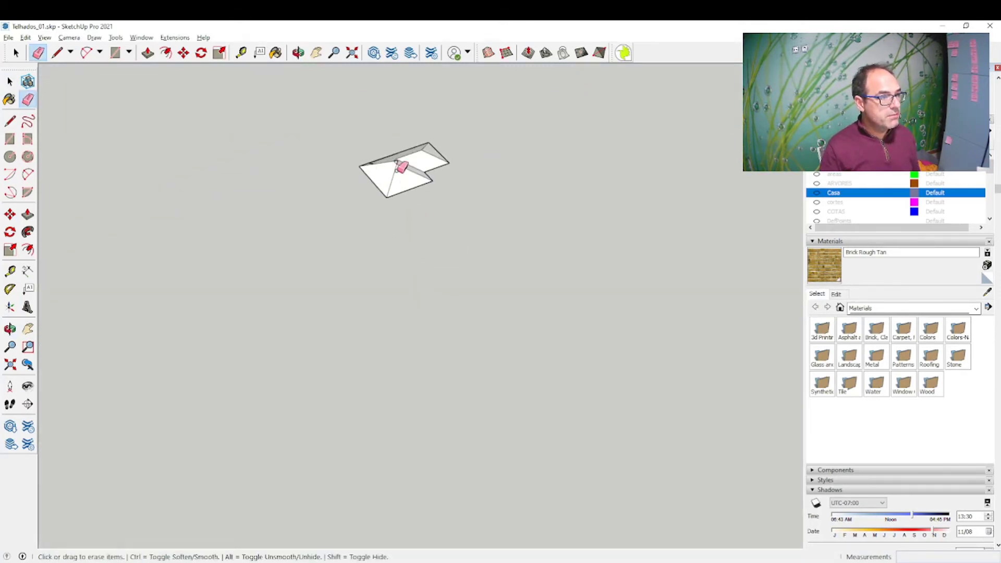
pyautogui.scroll(3, 406, 151)
pyautogui.scroll(4, 409, 157)
pyautogui.scroll(2, 409, 171)
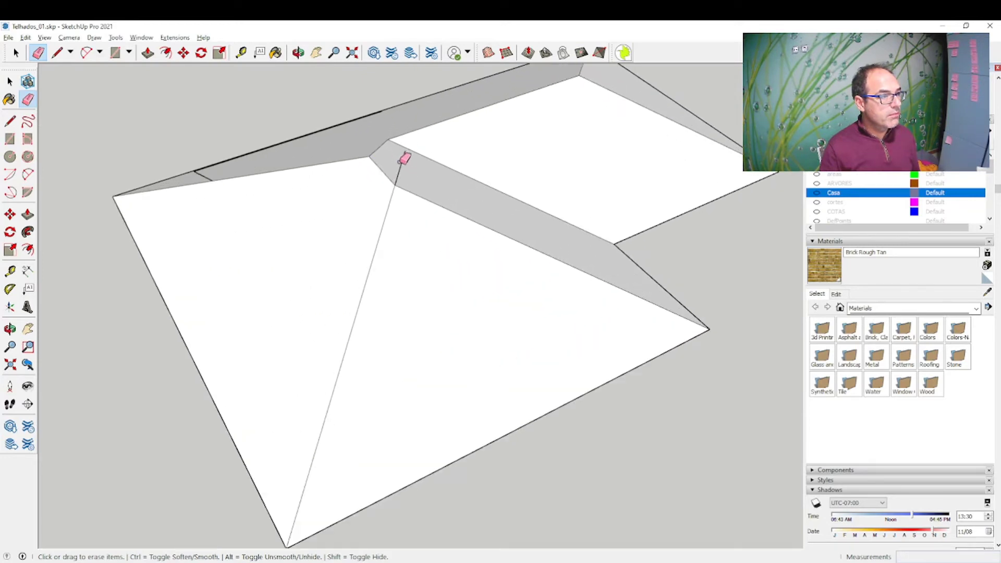
# Erase the stray vertical line and the extra edge along the roof's bottom
pyautogui.scroll(2, 206, 171)
pyautogui.scroll(2, 206, 167)
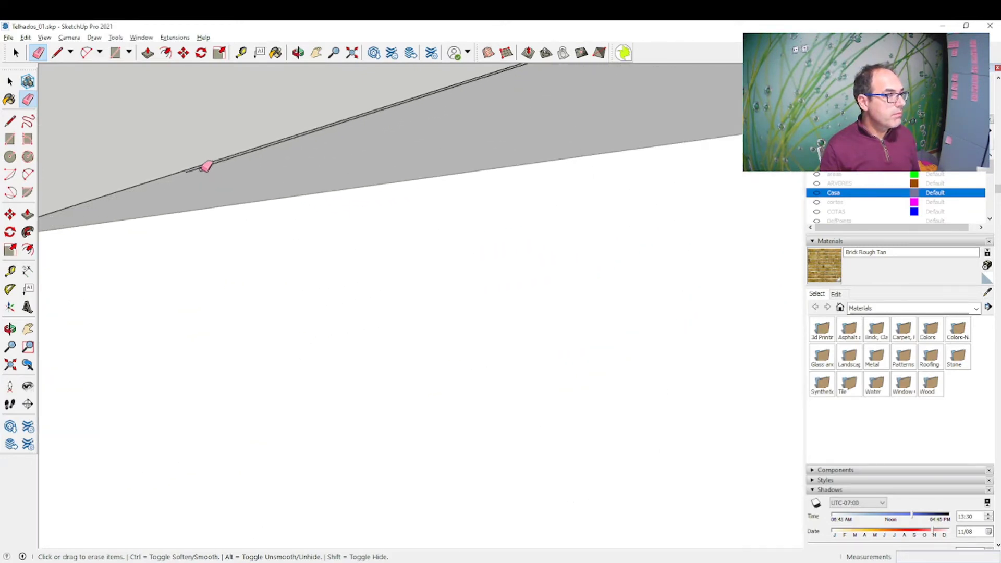
pyautogui.scroll(-1, 235, 170)
pyautogui.scroll(-2, 233, 173)
pyautogui.scroll(-2, 298, 181)
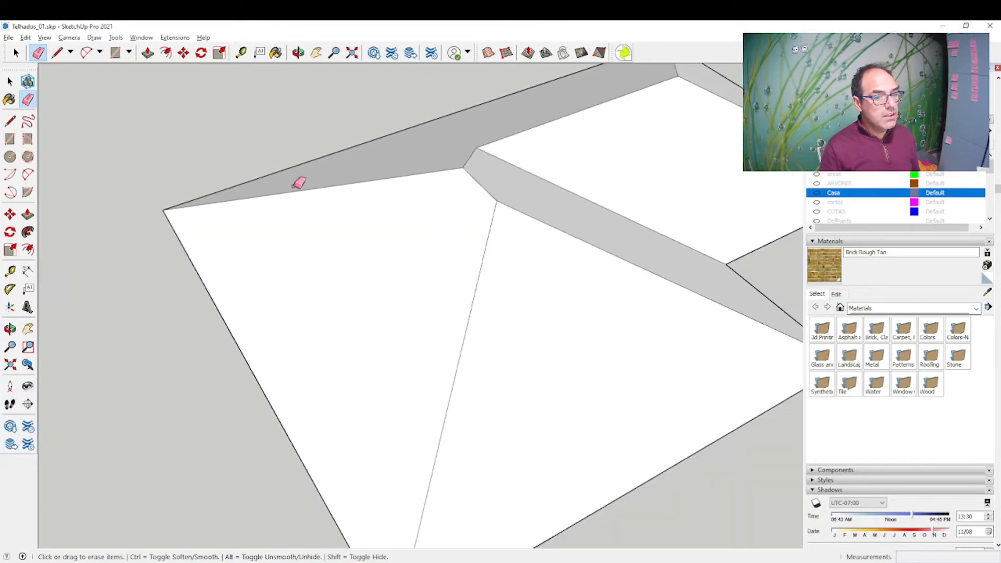
pyautogui.scroll(-2, 376, 183)
pyautogui.moveTo(375, 184)
pyautogui.mouseDown(button='middle')
pyautogui.moveTo(342, 157)
pyautogui.moveTo(438, 245)
pyautogui.moveTo(397, 201)
pyautogui.mouseUp(button='middle')
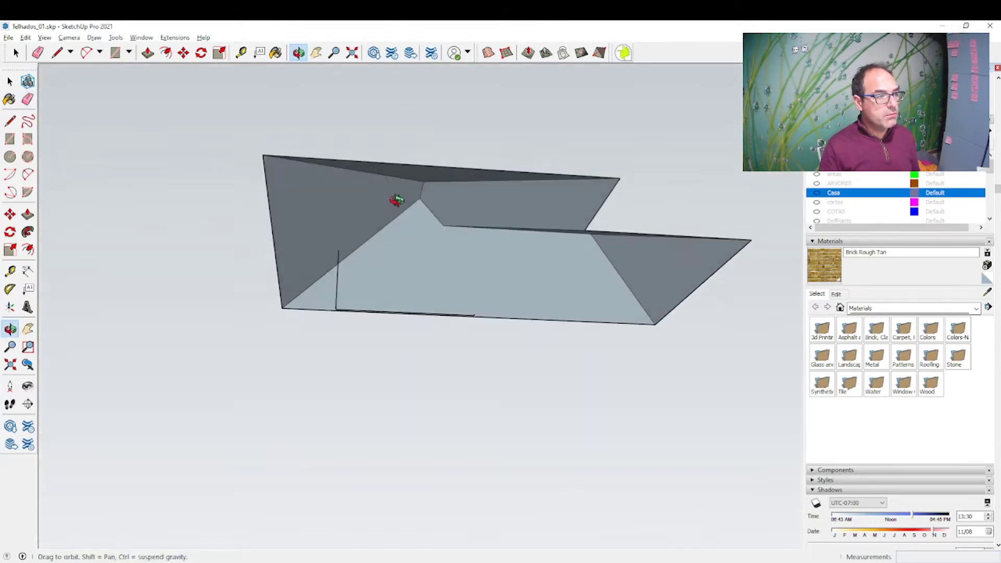
pyautogui.scroll(3, 347, 275)
pyautogui.scroll(2, 338, 254)
pyautogui.scroll(1, 338, 254)
pyautogui.click(338, 251)
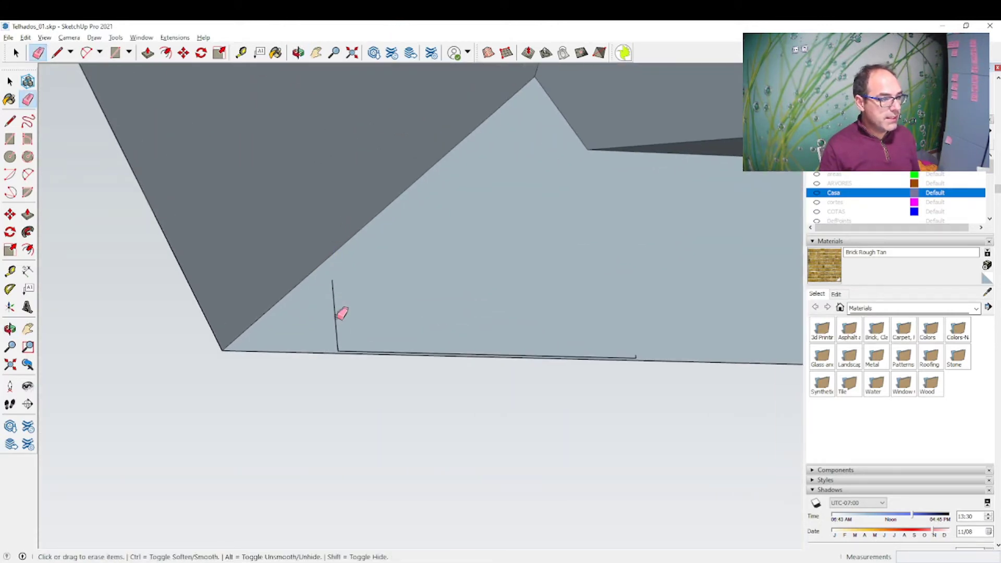
pyautogui.scroll(1, 337, 349)
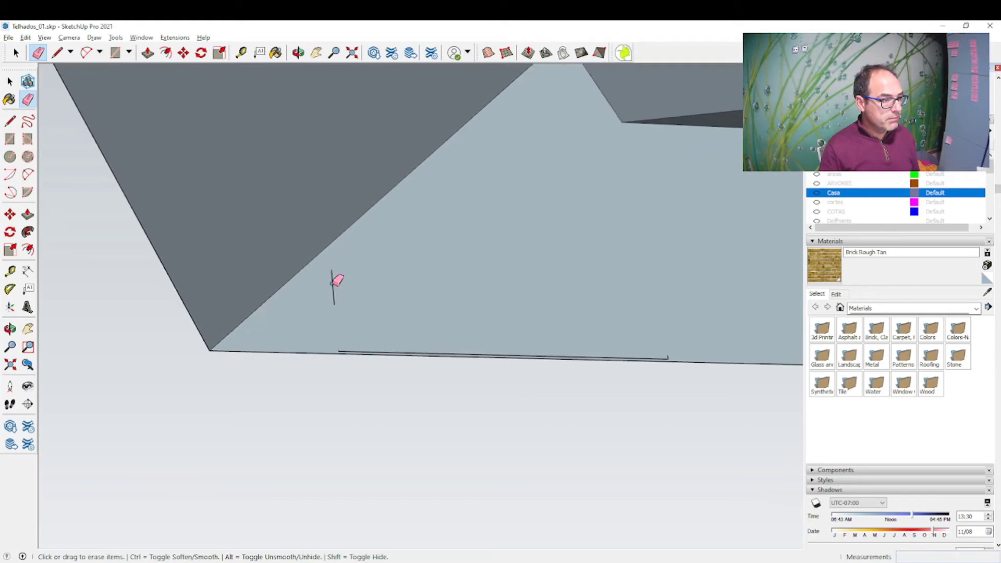
pyautogui.click(374, 353)
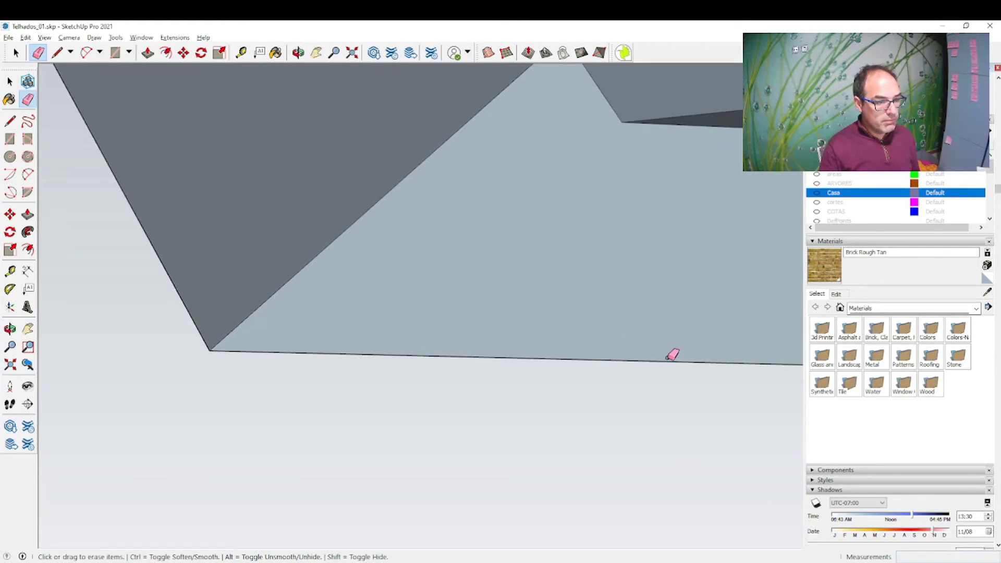
# Check the cleaned roof from below and select the whole roof shell
pyautogui.scroll(-2, 673, 355)
pyautogui.scroll(-2, 671, 317)
pyautogui.moveTo(657, 309)
pyautogui.mouseDown(button='middle')
pyautogui.moveTo(730, 154)
pyautogui.moveTo(675, 316)
pyautogui.moveTo(541, 232)
pyautogui.moveTo(664, 298)
pyautogui.moveTo(278, 257)
pyautogui.moveTo(503, 259)
pyautogui.moveTo(570, 298)
pyautogui.moveTo(506, 348)
pyautogui.moveTo(470, 404)
pyautogui.moveTo(448, 388)
pyautogui.moveTo(313, 391)
pyautogui.moveTo(246, 267)
pyautogui.moveTo(224, 250)
pyautogui.mouseUp(button='middle')
pyautogui.press('e')
pyautogui.scroll(-2, 570, 297)
pyautogui.moveTo(272, 313)
pyautogui.mouseDown(button='middle')
pyautogui.moveTo(335, 393)
pyautogui.moveTo(335, 414)
pyautogui.moveTo(353, 308)
pyautogui.moveTo(322, 336)
pyautogui.mouseUp(button='middle')
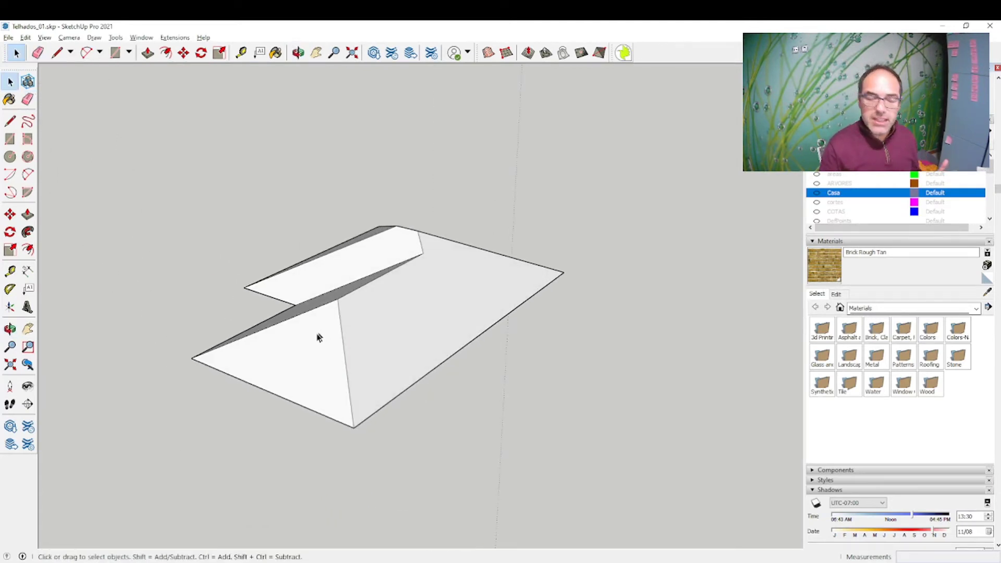
pyautogui.scroll(2, 302, 385)
pyautogui.scroll(1, 304, 375)
pyautogui.scroll(-3, 305, 374)
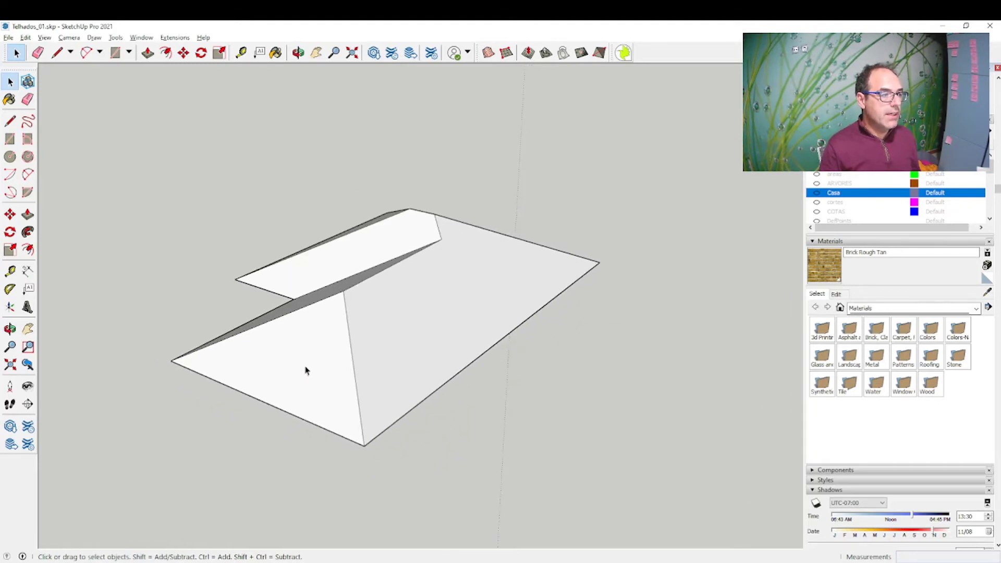
pyautogui.scroll(2, 313, 360)
pyautogui.scroll(-1, 329, 348)
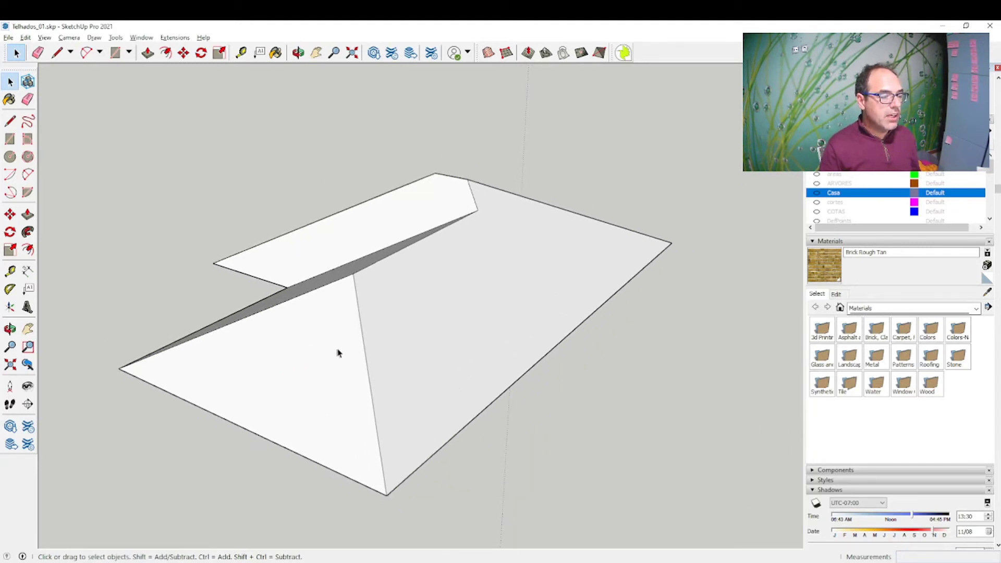
pyautogui.tripleClick(387, 382)
# Make a Ctrl-Move copy of the roof offset 0.1 along the blue axis
pyautogui.scroll(-2, 387, 384)
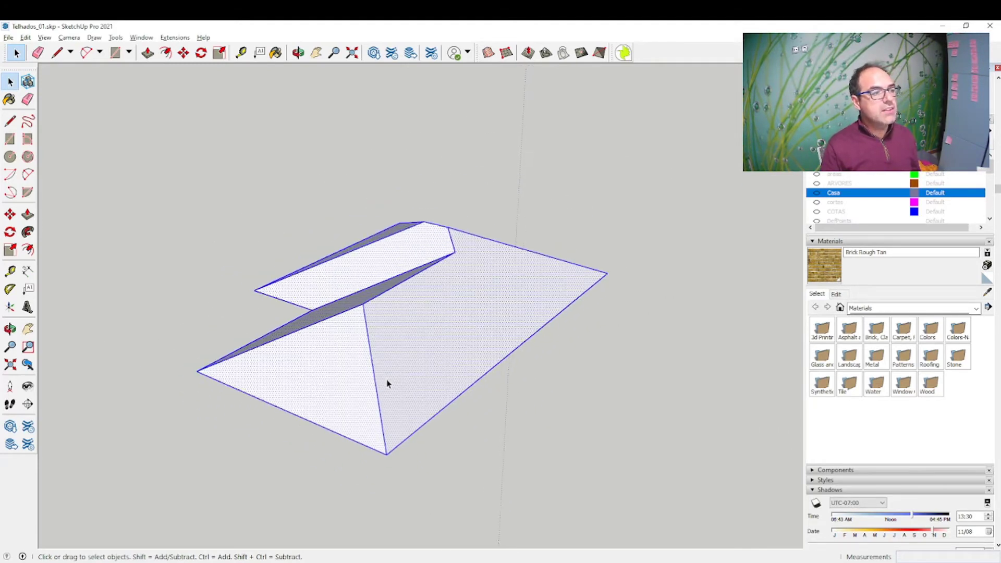
pyautogui.moveTo(387, 385)
pyautogui.mouseDown(button='middle')
pyautogui.moveTo(432, 193)
pyautogui.moveTo(422, 136)
pyautogui.moveTo(388, 263)
pyautogui.mouseUp(button='middle')
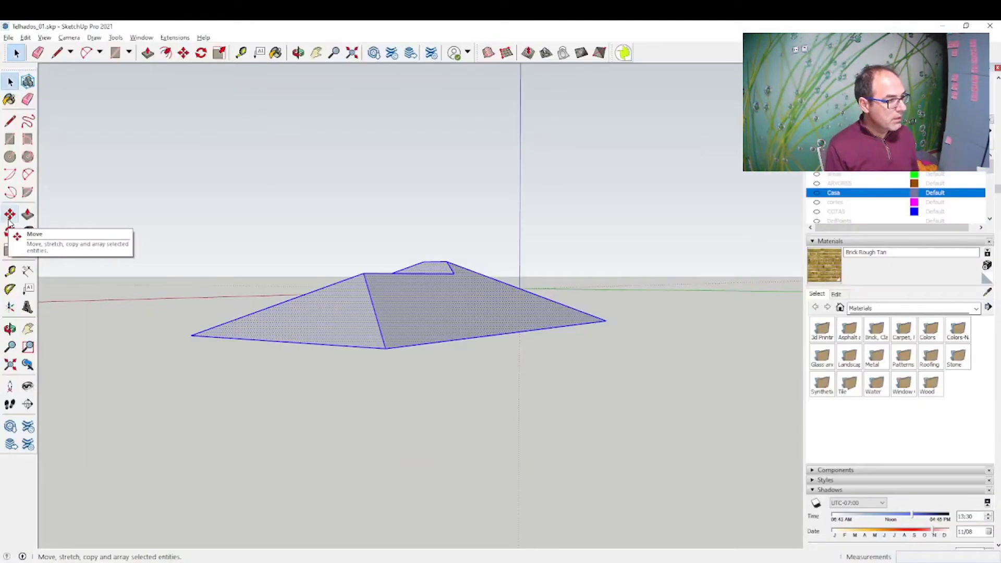
pyautogui.click(9, 214)
pyautogui.moveTo(608, 319); pyautogui.dragTo(410, 453, button='middle')
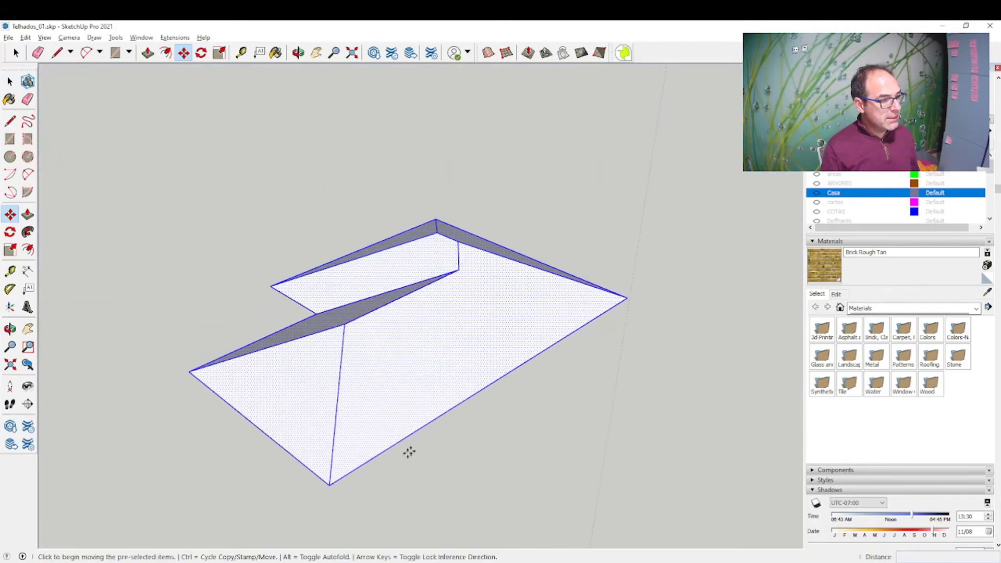
pyautogui.click(329, 484)
pyautogui.moveTo(331, 478); pyautogui.dragTo(385, 381, button='middle')
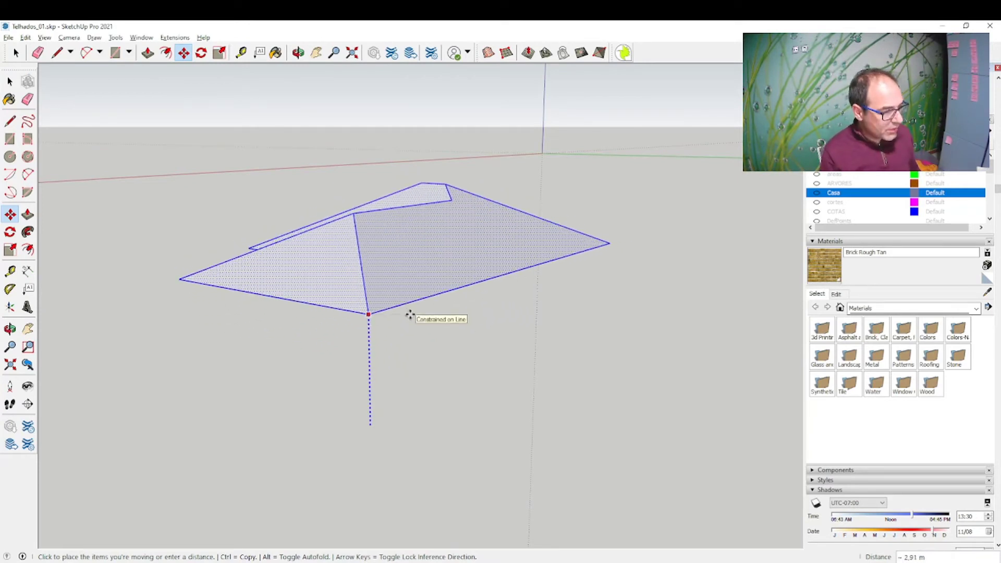
pyautogui.press('ctrl')
pyautogui.write('0.1')
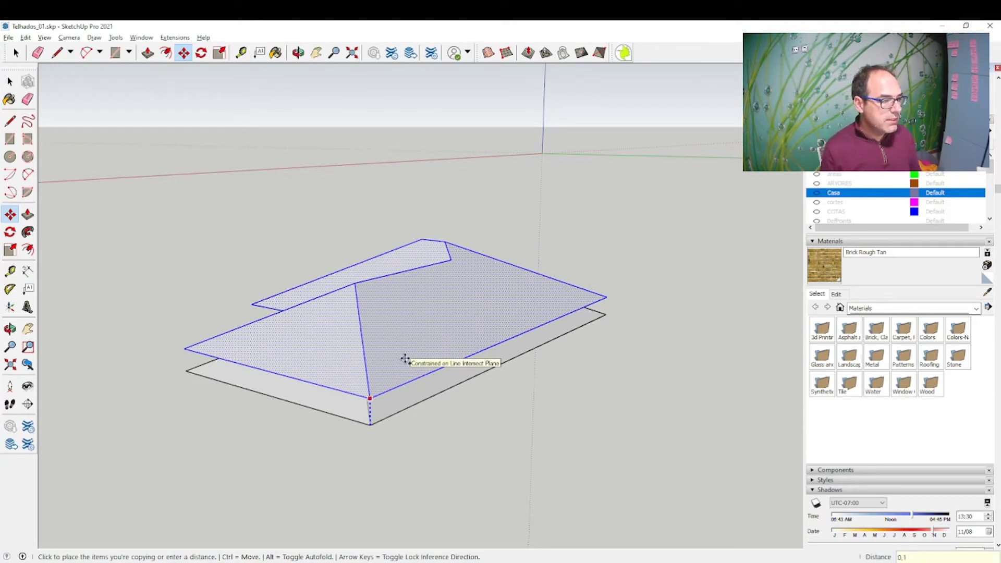
pyautogui.press('Return')
pyautogui.press('space')
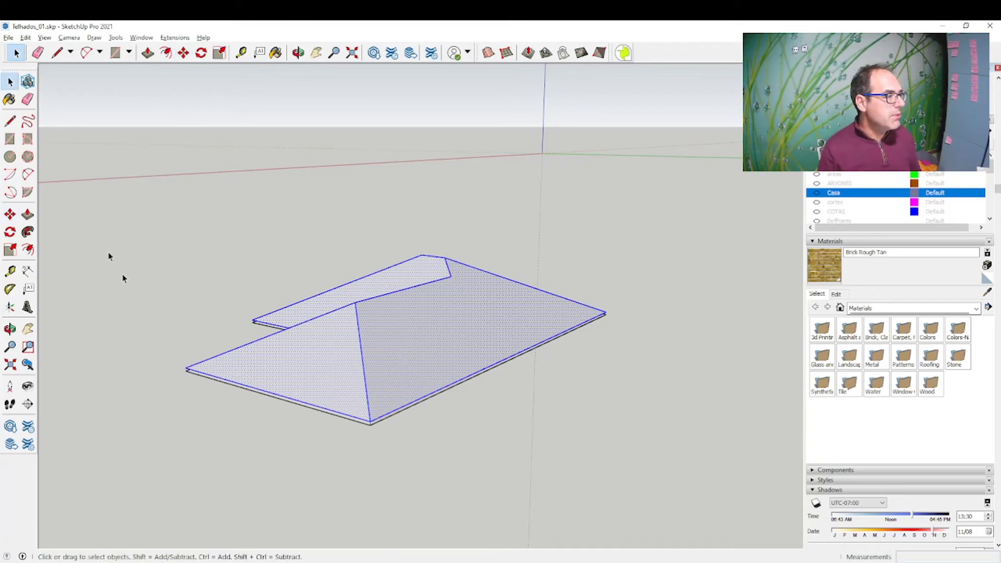
pyautogui.click(122, 274)
# Reselect the roof and copy it 0.1 m from its left corner
pyautogui.scroll(4, 304, 449)
pyautogui.scroll(-3, 332, 363)
pyautogui.scroll(-1, 333, 360)
pyautogui.click(334, 354)
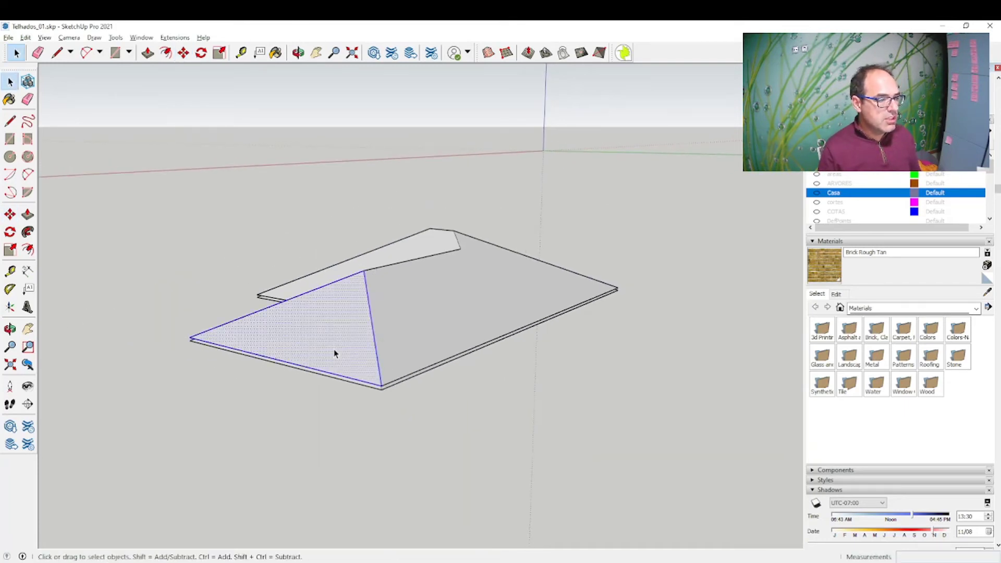
pyautogui.click(10, 214)
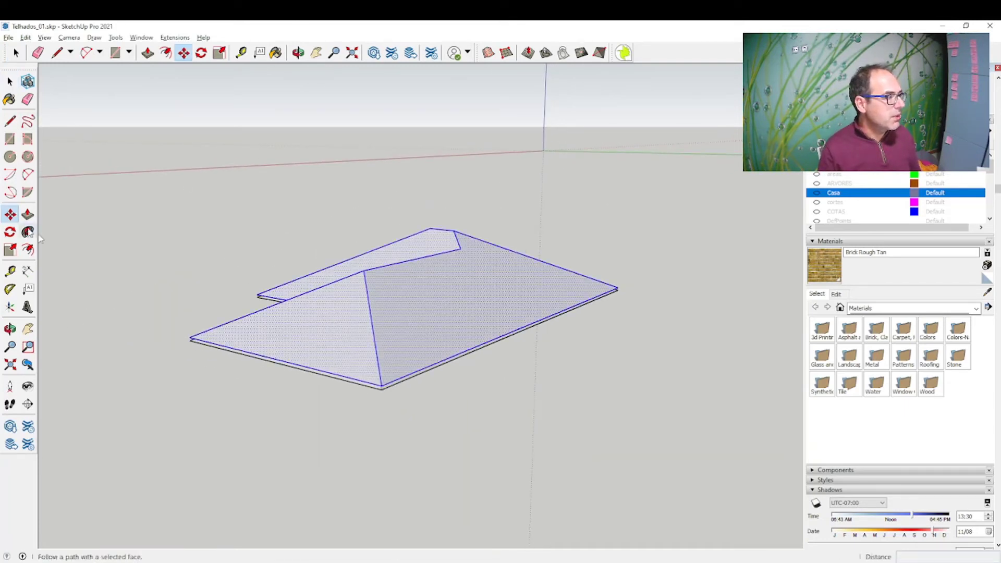
pyautogui.click(189, 340)
pyautogui.write('0.1')
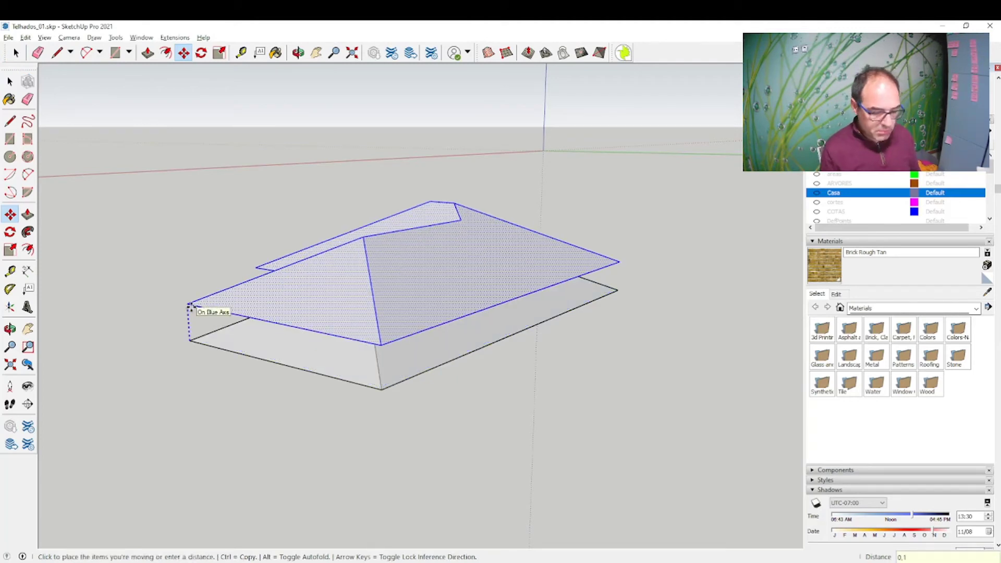
pyautogui.press('Return')
pyautogui.press('space')
pyautogui.click(286, 399)
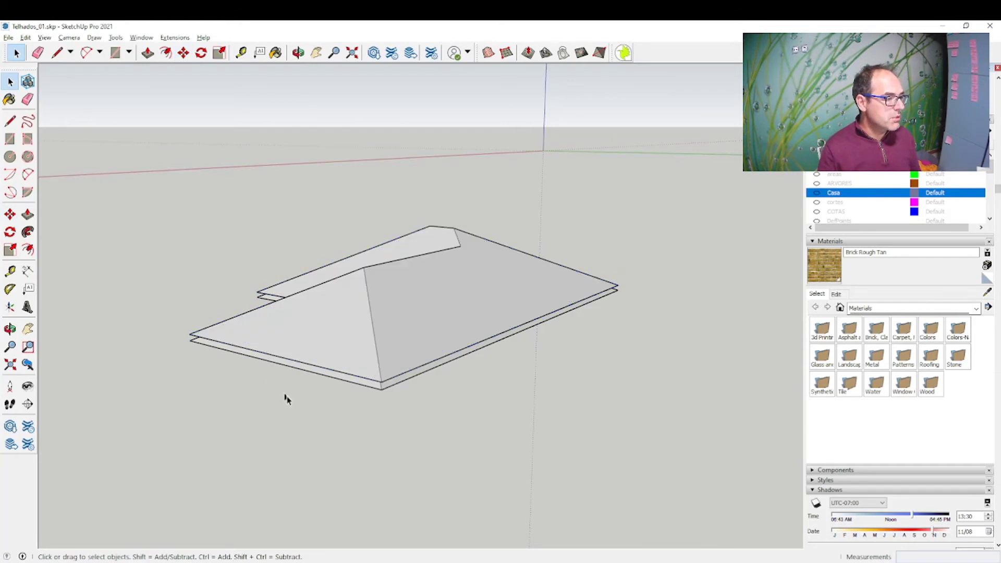
pyautogui.scroll(5, 286, 399)
pyautogui.moveTo(423, 400)
pyautogui.mouseDown(button='middle')
pyautogui.moveTo(447, 273)
pyautogui.moveTo(409, 237)
pyautogui.moveTo(543, 465)
pyautogui.moveTo(415, 346)
pyautogui.moveTo(402, 385)
pyautogui.moveTo(527, 406)
pyautogui.moveTo(520, 426)
pyautogui.moveTo(652, 440)
pyautogui.moveTo(617, 476)
pyautogui.mouseUp(button='middle')
pyautogui.scroll(3, 454, 415)
# Select the roof from underneath and Reverse Faces so white front faces show
pyautogui.scroll(2, 503, 447)
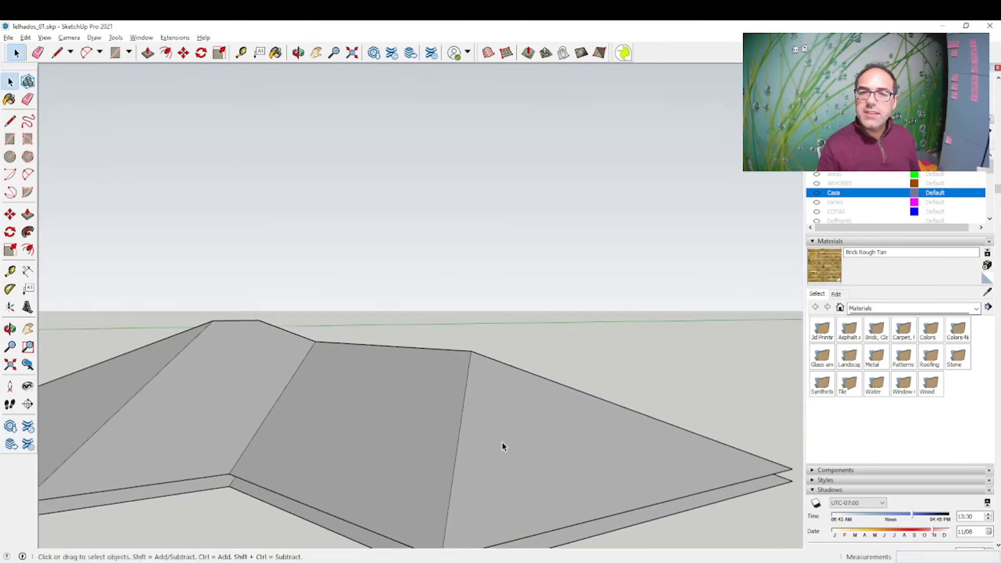
pyautogui.scroll(-3, 504, 447)
pyautogui.moveTo(485, 430)
pyautogui.mouseDown(button='middle')
pyautogui.moveTo(467, 336)
pyautogui.moveTo(416, 322)
pyautogui.moveTo(392, 343)
pyautogui.moveTo(455, 315)
pyautogui.moveTo(537, 360)
pyautogui.moveTo(505, 405)
pyautogui.moveTo(476, 508)
pyautogui.moveTo(487, 406)
pyautogui.moveTo(477, 322)
pyautogui.moveTo(489, 377)
pyautogui.mouseUp(button='middle')
pyautogui.click(505, 405)
pyautogui.doubleClick(505, 405)
pyautogui.rightClick(489, 378)
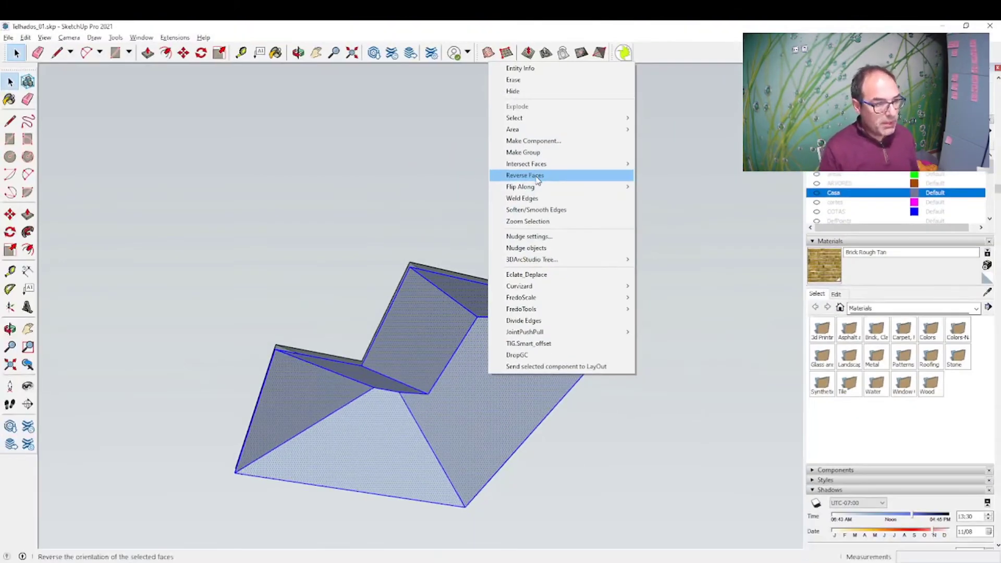
pyautogui.click(536, 180)
pyautogui.moveTo(540, 290); pyautogui.dragTo(512, 490, button='middle')
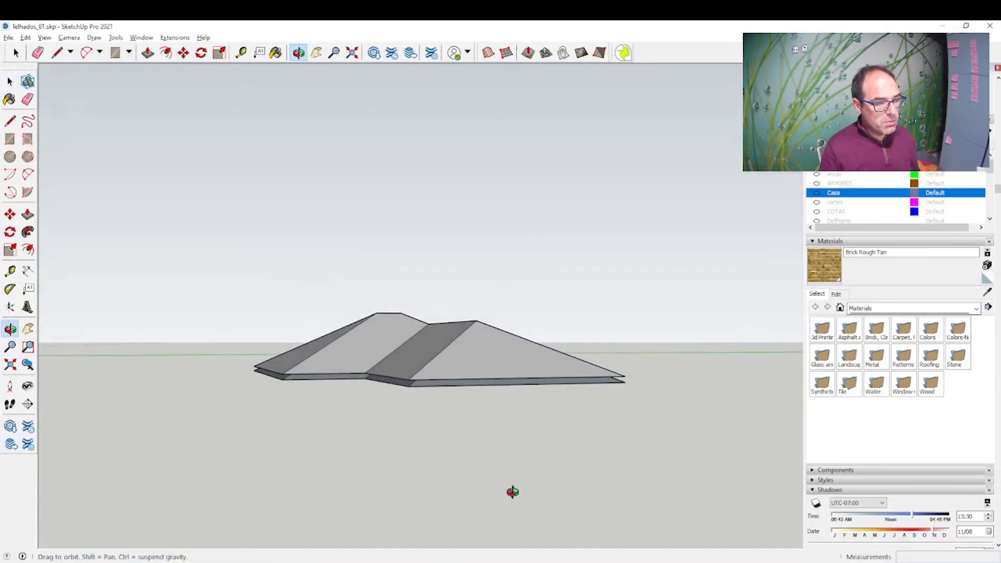
pyautogui.scroll(2, 407, 378)
pyautogui.scroll(2, 407, 377)
pyautogui.moveTo(407, 379)
pyautogui.mouseDown(button='middle')
pyautogui.moveTo(438, 335)
pyautogui.moveTo(438, 306)
pyautogui.moveTo(448, 338)
pyautogui.moveTo(460, 334)
pyautogui.mouseUp(button='middle')
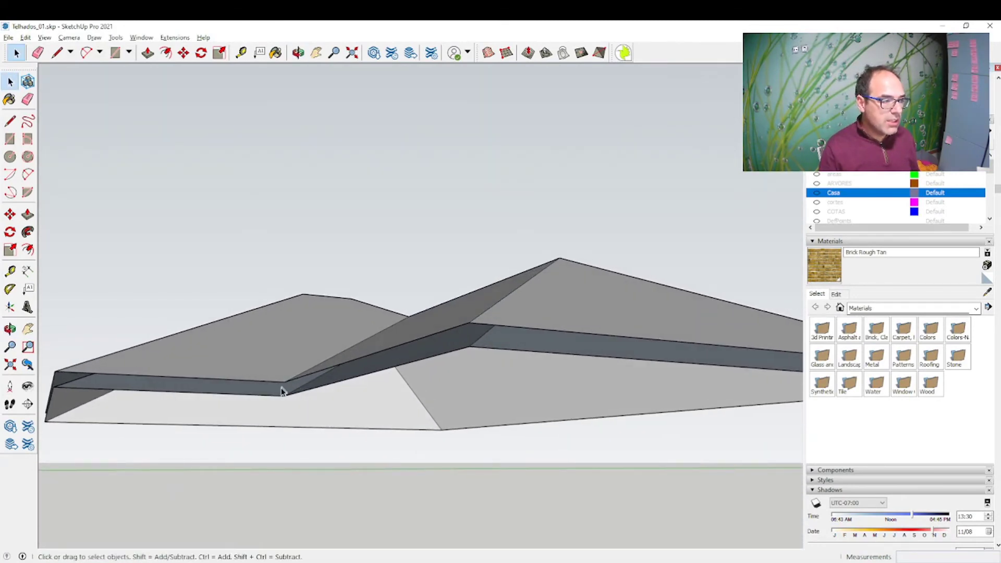
pyautogui.moveTo(446, 373); pyautogui.dragTo(483, 418, button='middle')
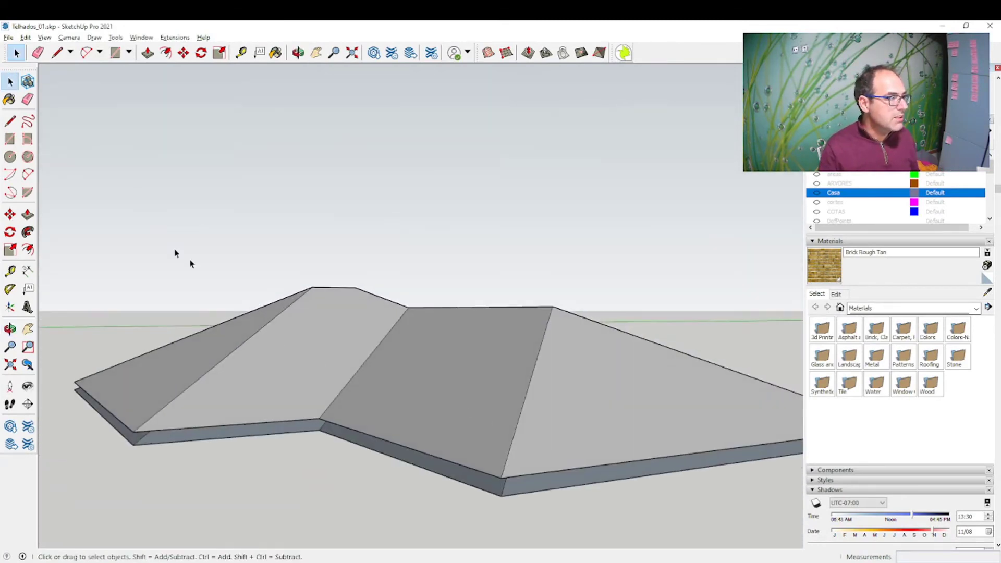
# Draw a vertical edge joining the two roof layers at the front corner
pyautogui.click(10, 121)
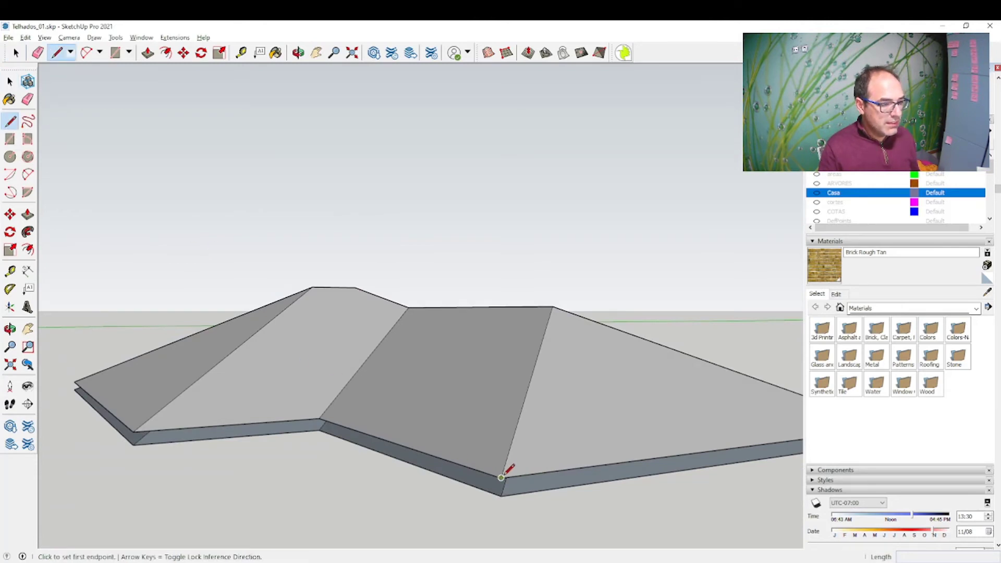
pyautogui.click(502, 496)
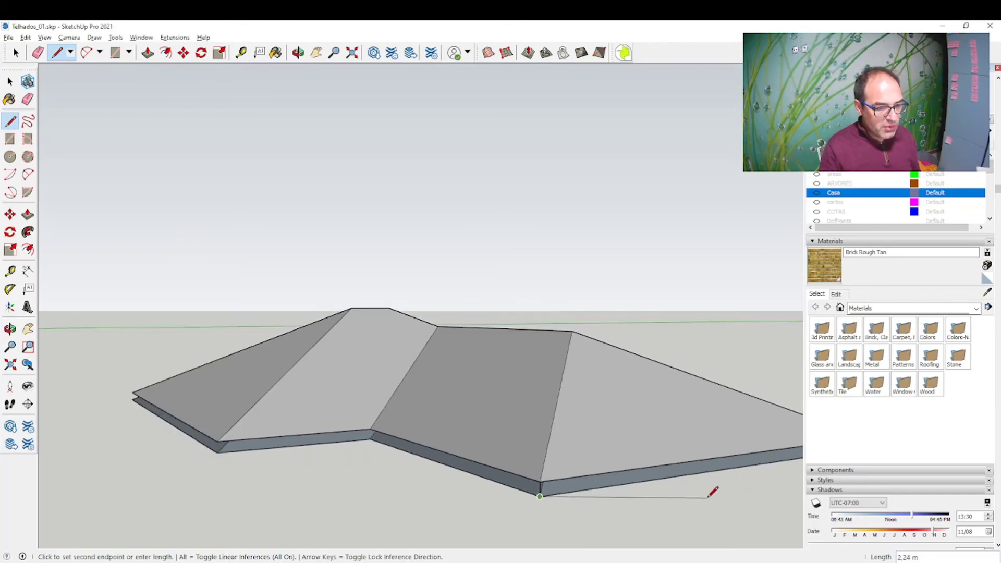
pyautogui.keyDown('shift'); pyautogui.moveTo(711, 492); pyautogui.dragTo(441, 461, button='middle'); pyautogui.keyUp('shift')
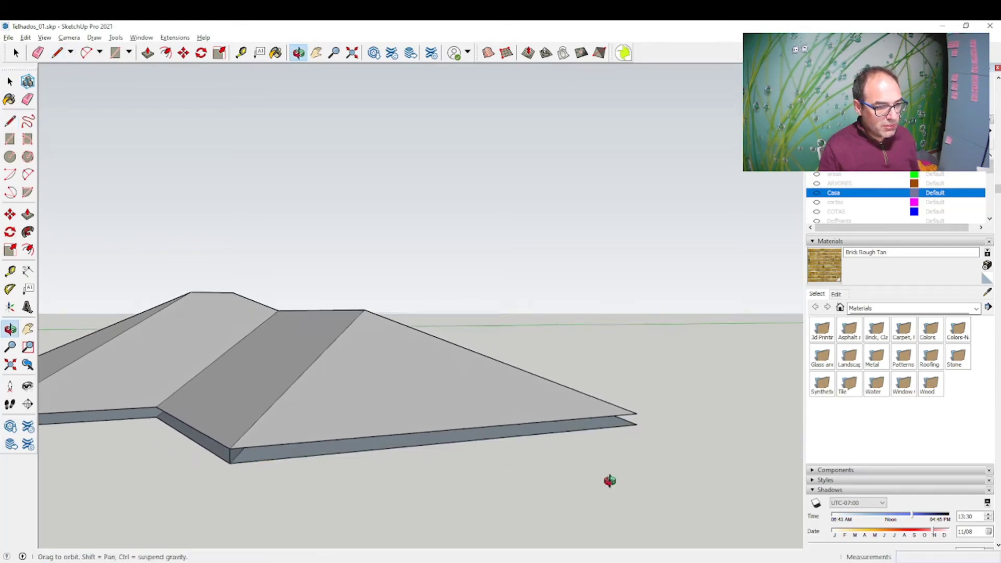
pyautogui.moveTo(638, 423); pyautogui.dragTo(561, 242, button='middle')
pyautogui.press('space')
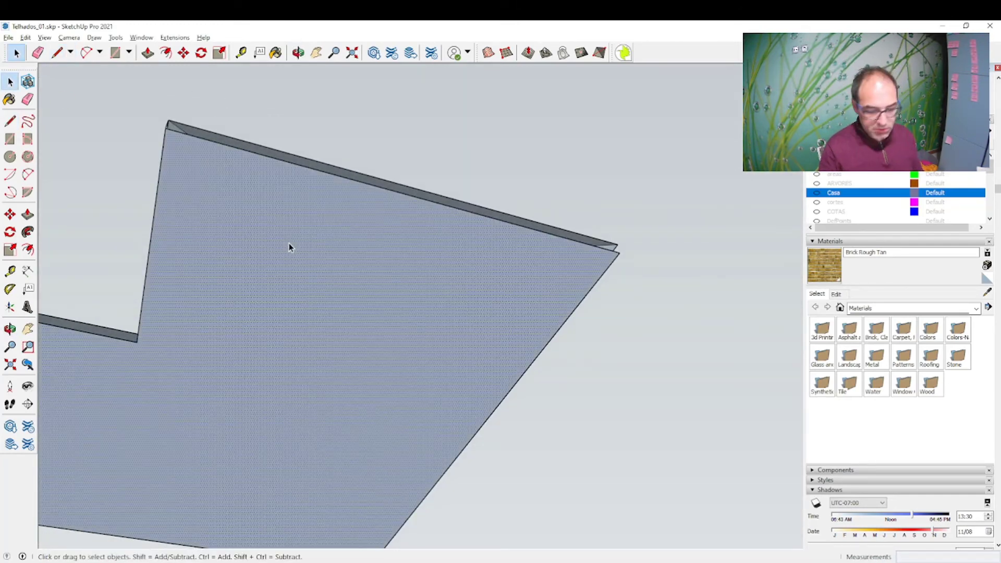
pyautogui.moveTo(289, 246)
pyautogui.mouseDown(button='middle')
pyautogui.moveTo(398, 450)
pyautogui.moveTo(230, 344)
pyautogui.mouseUp(button='middle')
pyautogui.press('l')
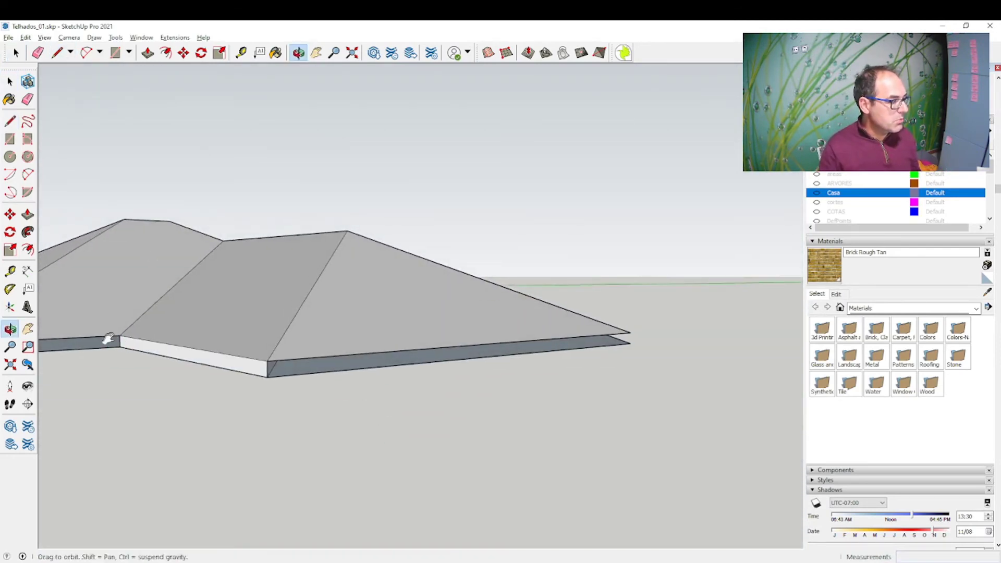
pyautogui.moveTo(105, 340)
pyautogui.mouseDown(button='middle')
pyautogui.moveTo(395, 336)
pyautogui.moveTo(230, 315)
pyautogui.moveTo(414, 309)
pyautogui.moveTo(155, 288)
pyautogui.mouseUp(button='middle')
pyautogui.click(241, 330)
# Draw more edges between the roof layers at the far corners, then inspect the closed rim
pyautogui.click(230, 327)
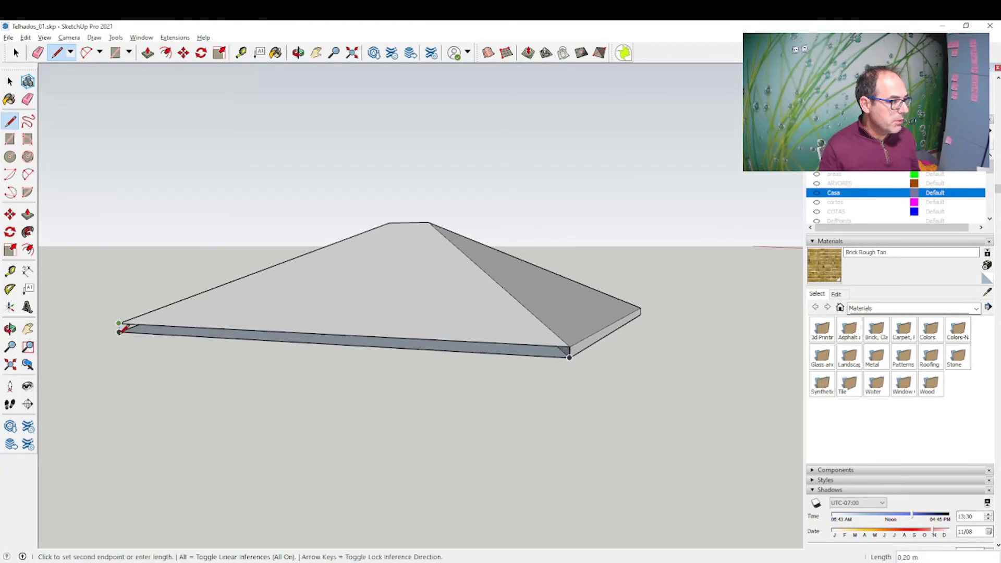
pyautogui.moveTo(121, 327); pyautogui.dragTo(414, 293, button='middle')
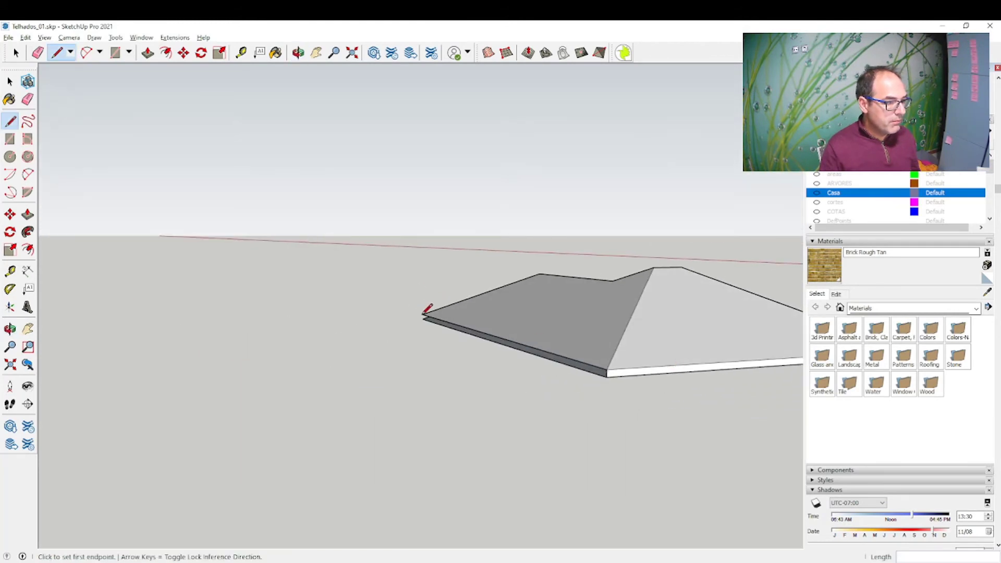
pyautogui.scroll(3, 424, 312)
pyautogui.scroll(2, 422, 307)
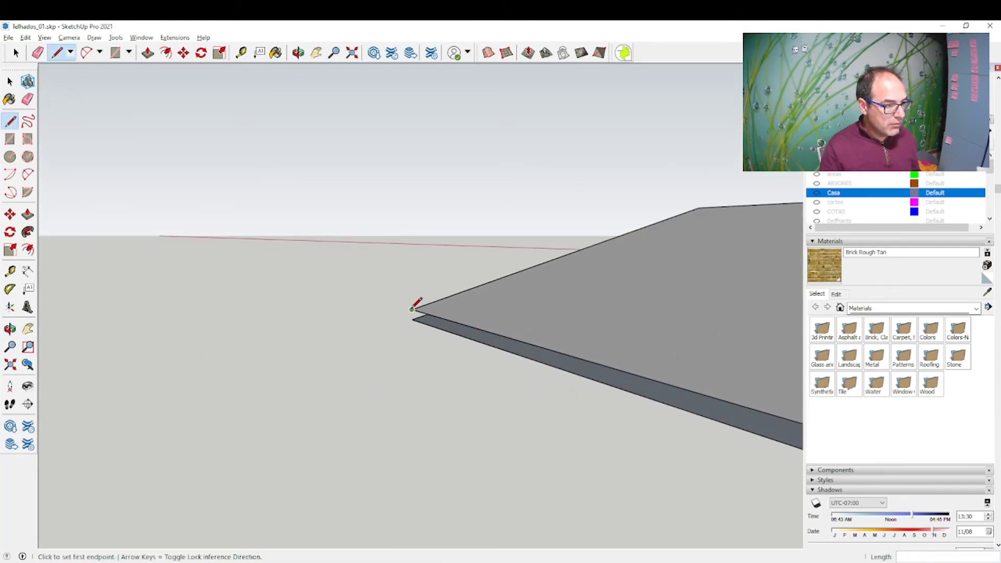
pyautogui.moveTo(413, 309)
pyautogui.mouseDown(button='middle')
pyautogui.moveTo(586, 325)
pyautogui.moveTo(619, 287)
pyautogui.moveTo(402, 217)
pyautogui.moveTo(314, 287)
pyautogui.moveTo(400, 223)
pyautogui.moveTo(404, 335)
pyautogui.moveTo(266, 217)
pyautogui.mouseUp(button='middle')
pyautogui.press('l')
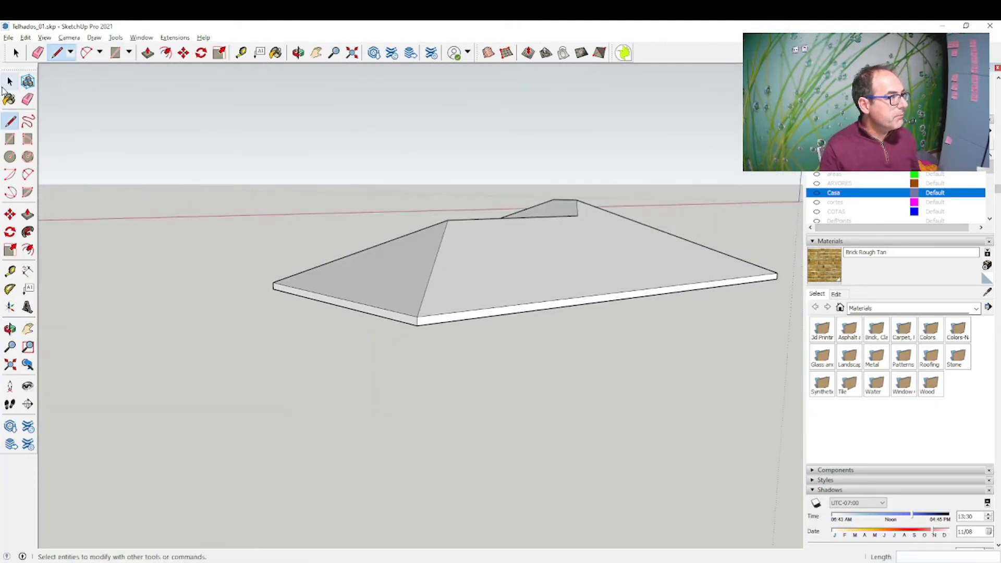
pyautogui.moveTo(208, 293)
pyautogui.mouseDown(button='middle')
pyautogui.moveTo(146, 251)
pyautogui.moveTo(365, 250)
pyautogui.moveTo(414, 139)
pyautogui.moveTo(364, 150)
pyautogui.mouseUp(button='middle')
pyautogui.press('space')
pyautogui.scroll(2, 333, 255)
pyautogui.scroll(1, 302, 233)
pyautogui.moveTo(302, 233)
pyautogui.mouseDown(button='middle')
pyautogui.moveTo(96, 160)
pyautogui.moveTo(221, 232)
pyautogui.moveTo(496, 253)
pyautogui.moveTo(313, 351)
pyautogui.moveTo(401, 447)
pyautogui.moveTo(405, 384)
pyautogui.moveTo(465, 360)
pyautogui.moveTo(480, 459)
pyautogui.moveTo(449, 462)
pyautogui.mouseUp(button='middle')
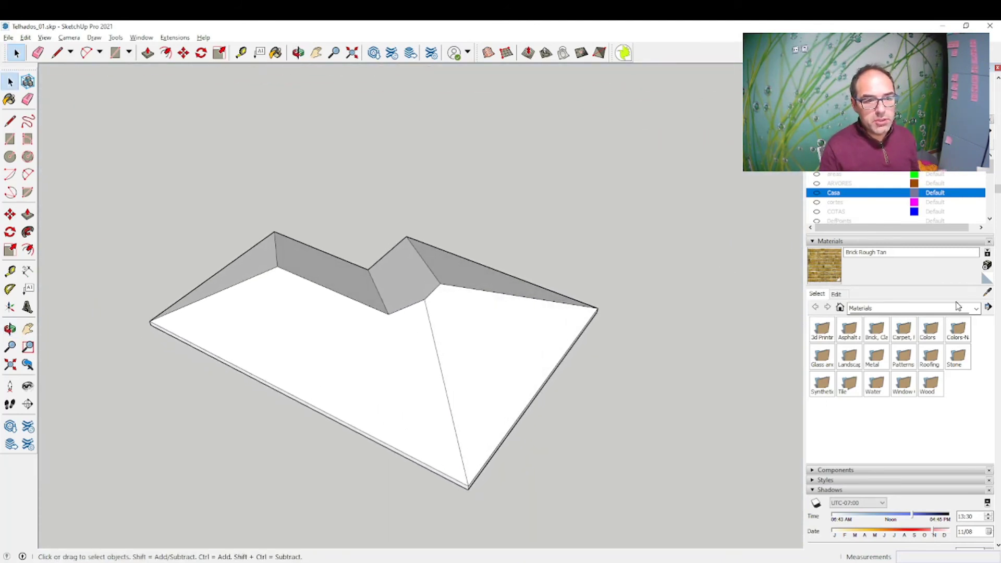
# Paint all six roof faces with Roofing Tile Spanish from the Roofing collection
pyautogui.click(902, 311)
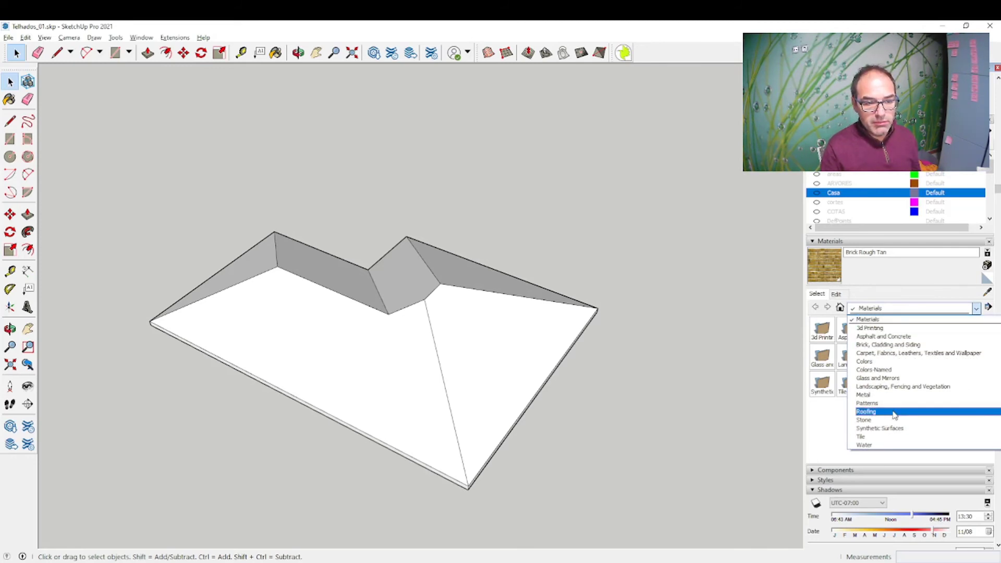
pyautogui.click(876, 412)
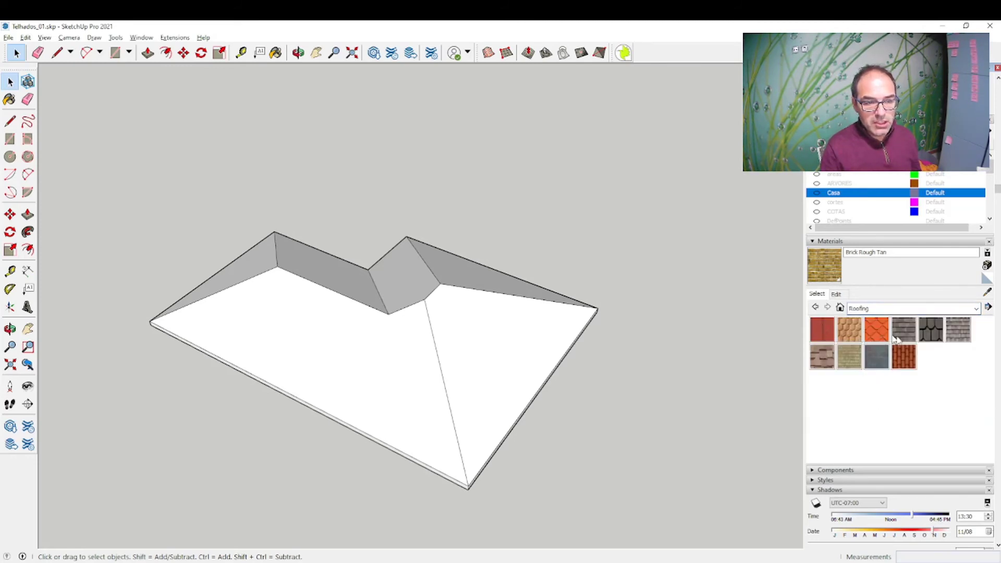
pyautogui.click(904, 357)
pyautogui.click(414, 342)
pyautogui.click(449, 313)
pyautogui.click(469, 274)
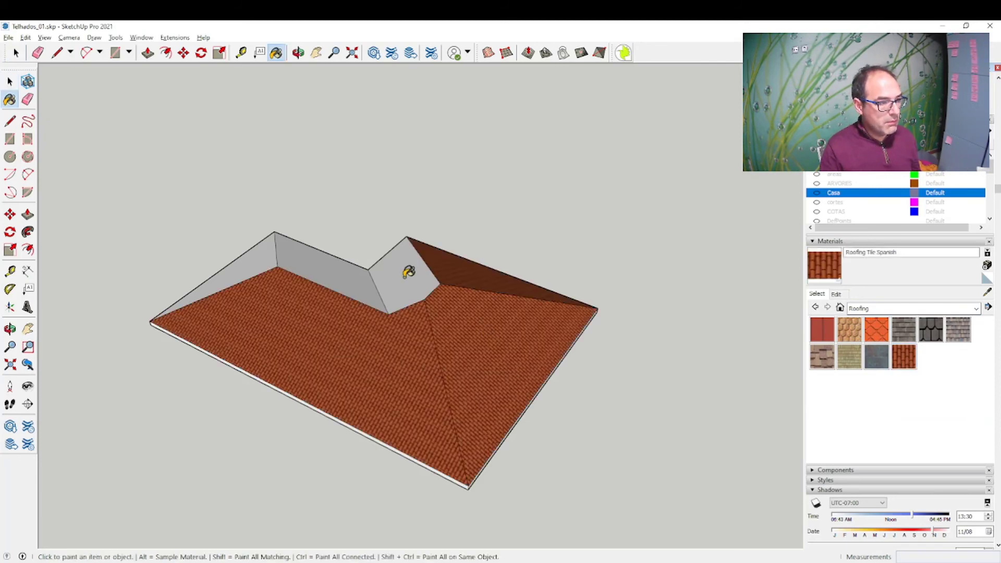
pyautogui.click(408, 272)
pyautogui.click(292, 253)
pyautogui.click(245, 264)
# Orbit above the tiled roof and turn the Casa tag back on
pyautogui.click(9, 82)
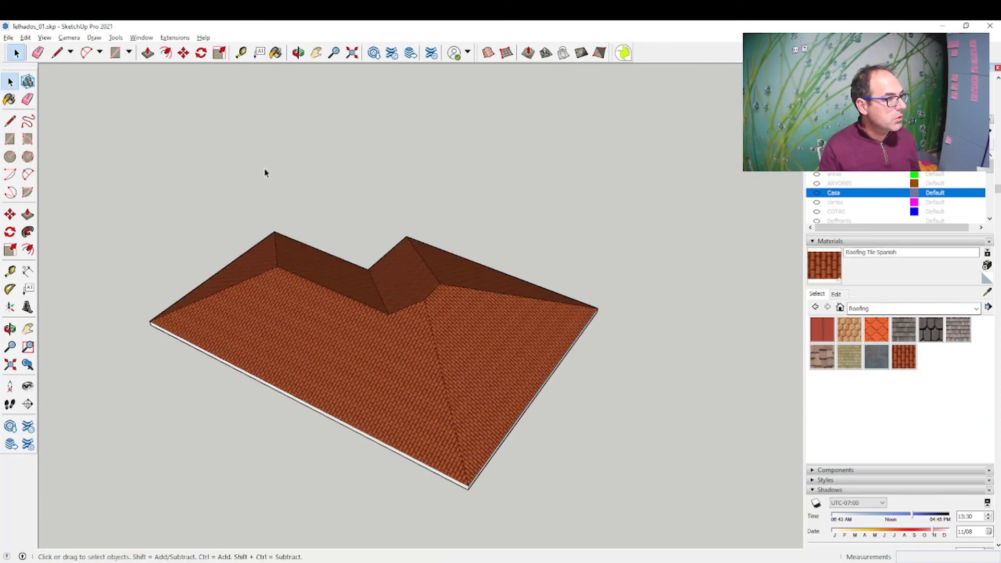
pyautogui.moveTo(264, 172)
pyautogui.mouseDown(button='middle')
pyautogui.moveTo(501, 261)
pyautogui.moveTo(591, 330)
pyautogui.mouseUp(button='middle')
pyautogui.press('space')
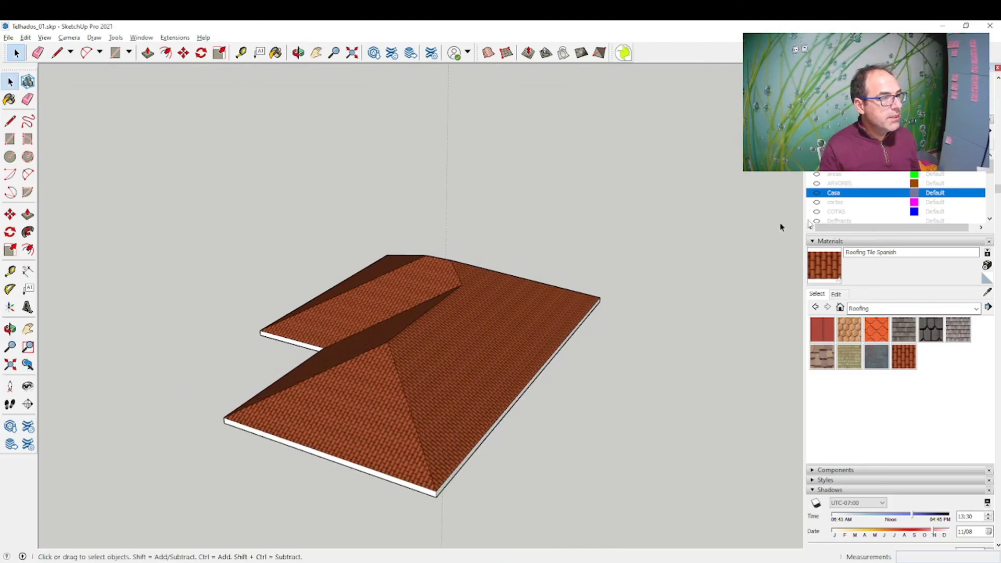
pyautogui.click(817, 198)
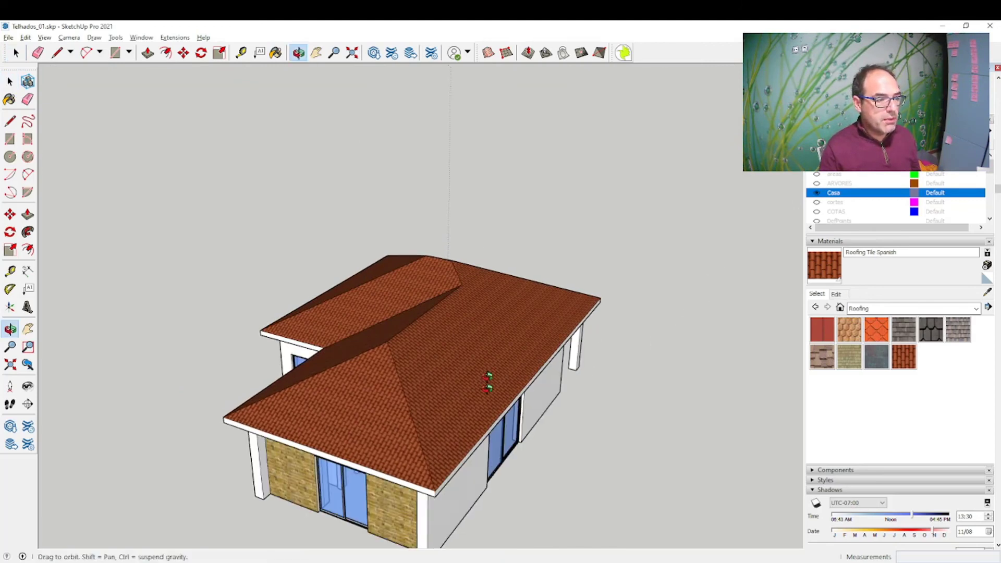
pyautogui.moveTo(487, 381)
pyautogui.mouseDown(button='middle')
pyautogui.moveTo(467, 174)
pyautogui.moveTo(373, 161)
pyautogui.moveTo(304, 322)
pyautogui.moveTo(329, 280)
pyautogui.moveTo(353, 305)
pyautogui.moveTo(637, 330)
pyautogui.moveTo(670, 342)
pyautogui.moveTo(686, 330)
pyautogui.mouseUp(button='middle')
pyautogui.moveTo(685, 329)
pyautogui.mouseDown()
pyautogui.moveTo(693, 358)
pyautogui.moveTo(495, 310)
pyautogui.moveTo(383, 328)
pyautogui.mouseUp()
pyautogui.moveTo(384, 328)
pyautogui.mouseDown(button='middle')
pyautogui.moveTo(375, 293)
pyautogui.moveTo(417, 328)
pyautogui.moveTo(537, 273)
pyautogui.moveTo(566, 324)
pyautogui.moveTo(715, 474)
pyautogui.mouseUp(button='middle')
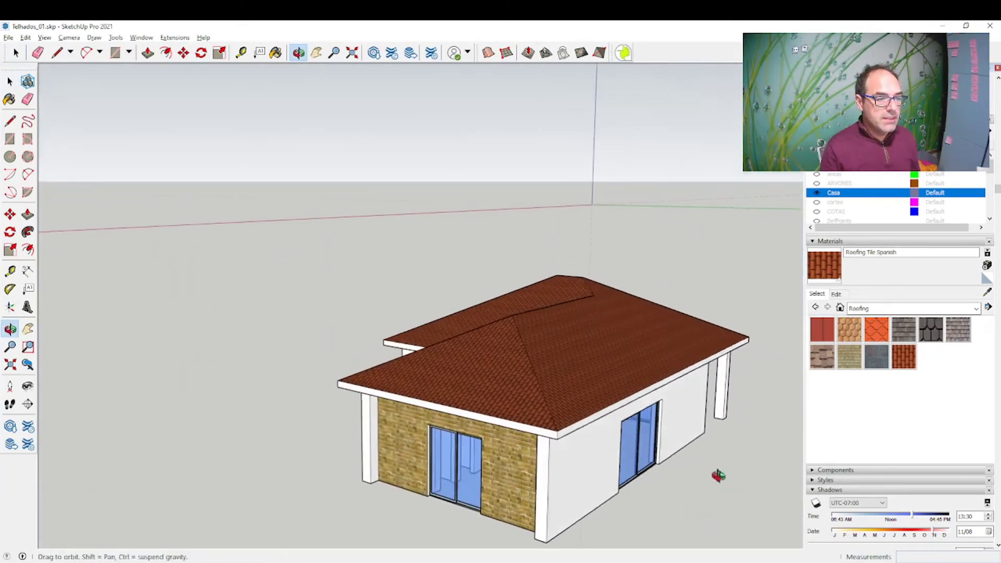
pyautogui.scroll(2, 576, 416)
pyautogui.scroll(3, 577, 435)
pyautogui.moveTo(577, 436)
pyautogui.mouseDown(button='middle')
pyautogui.moveTo(558, 336)
pyautogui.moveTo(458, 252)
pyautogui.moveTo(452, 261)
pyautogui.moveTo(514, 287)
pyautogui.moveTo(620, 419)
pyautogui.mouseUp(button='middle')
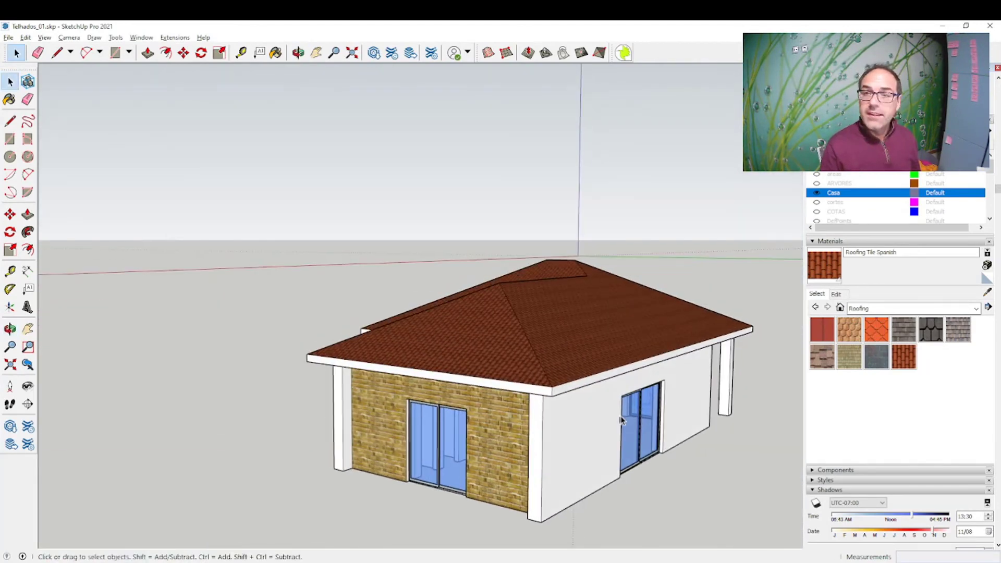
pyautogui.moveTo(691, 354); pyautogui.dragTo(695, 383, button='middle')
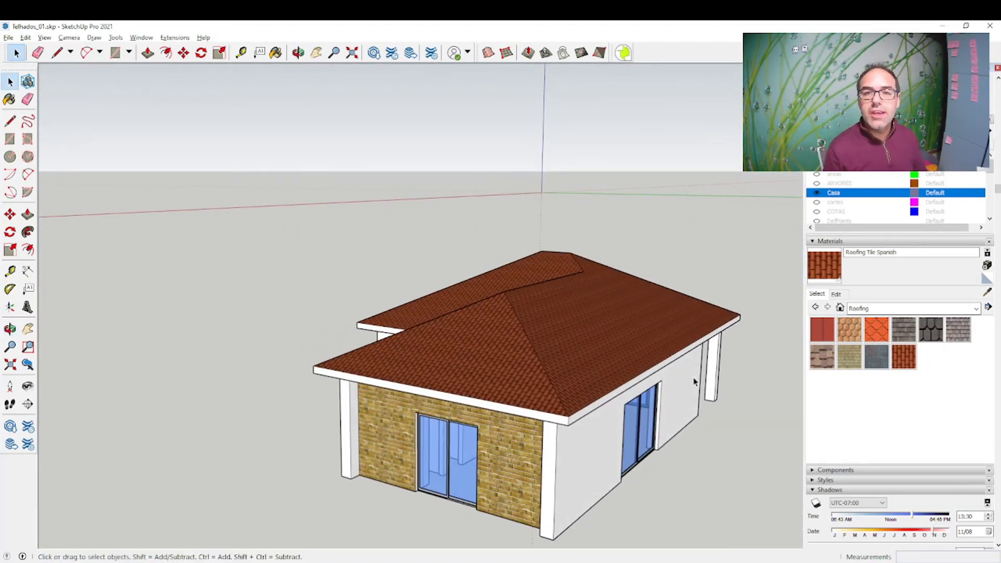